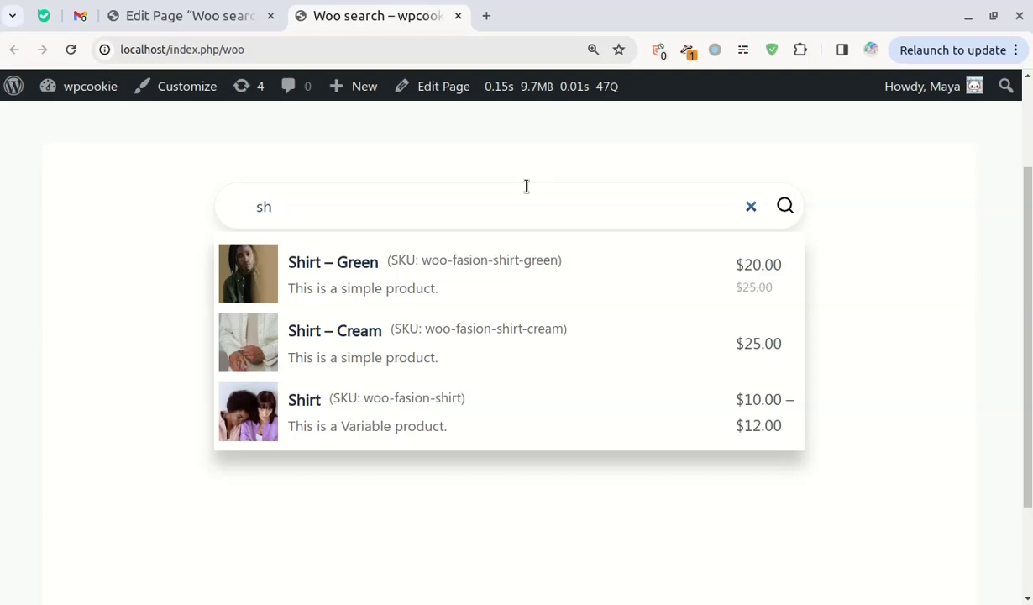
Try the live product search with 'hat', 'so' and 'hhhh', then open all 9 results for 'ac'
{"action": "key", "text": "BackSpace"}
{"action": "key", "text": "BackSpace"}
{"action": "type", "text": "ha"}
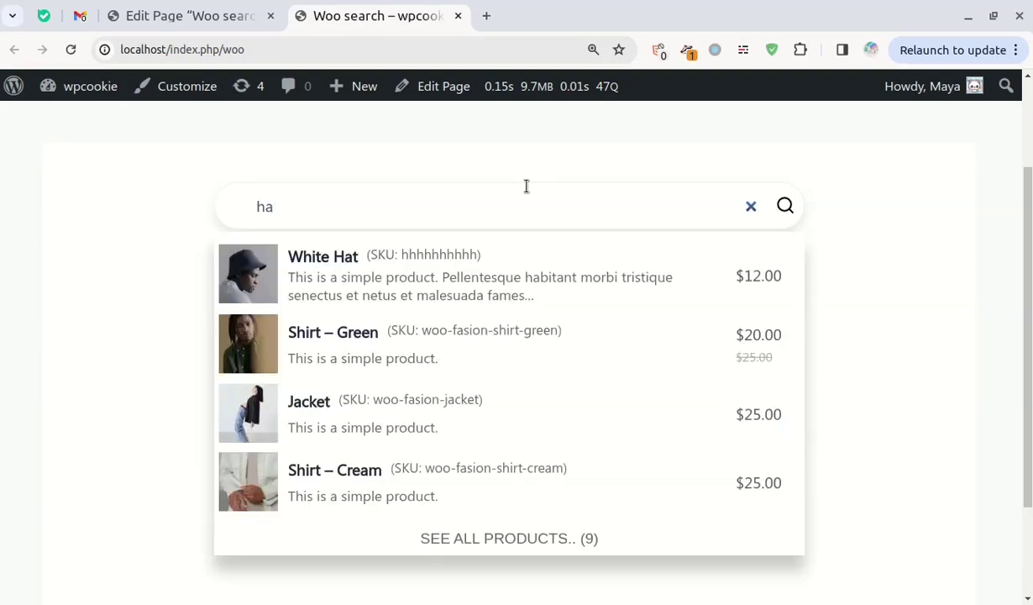
{"action": "type", "text": "t"}
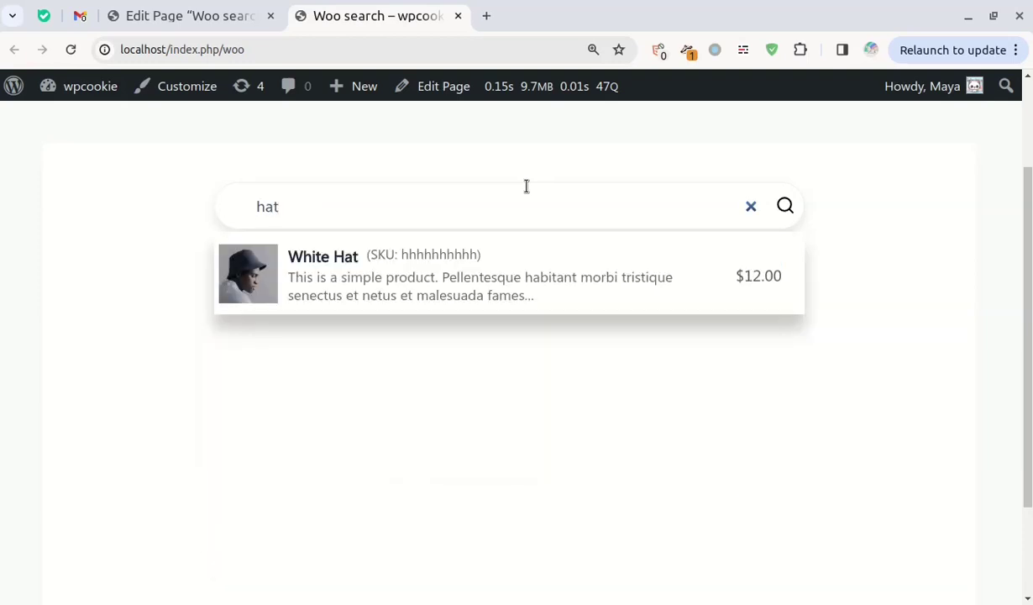
{"action": "key", "text": "BackSpace"}
{"action": "key", "text": "BackSpace"}
{"action": "key", "text": "BackSpace"}
{"action": "type", "text": "so"}
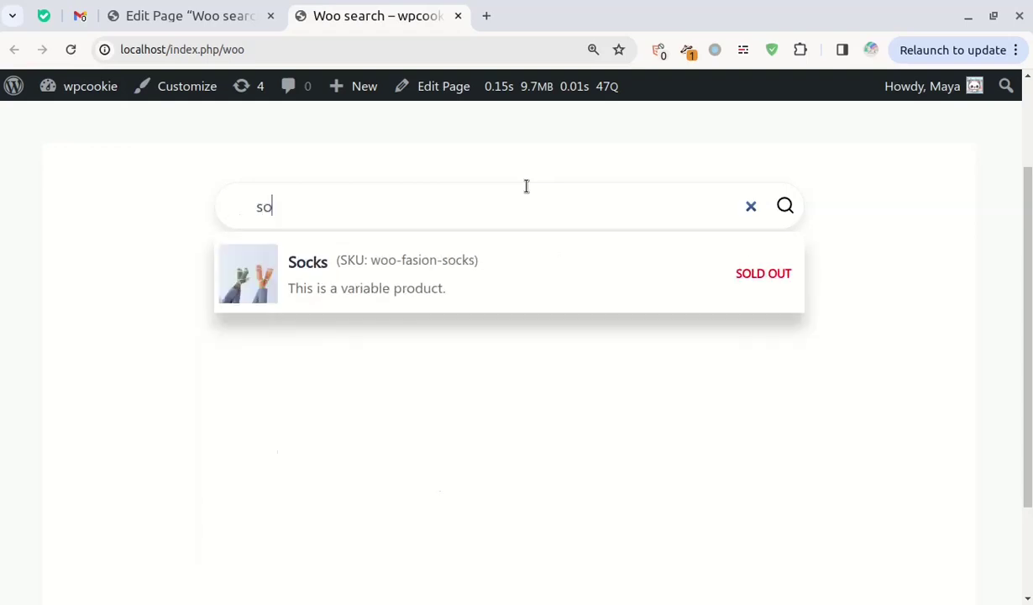
{"action": "key", "text": "BackSpace"}
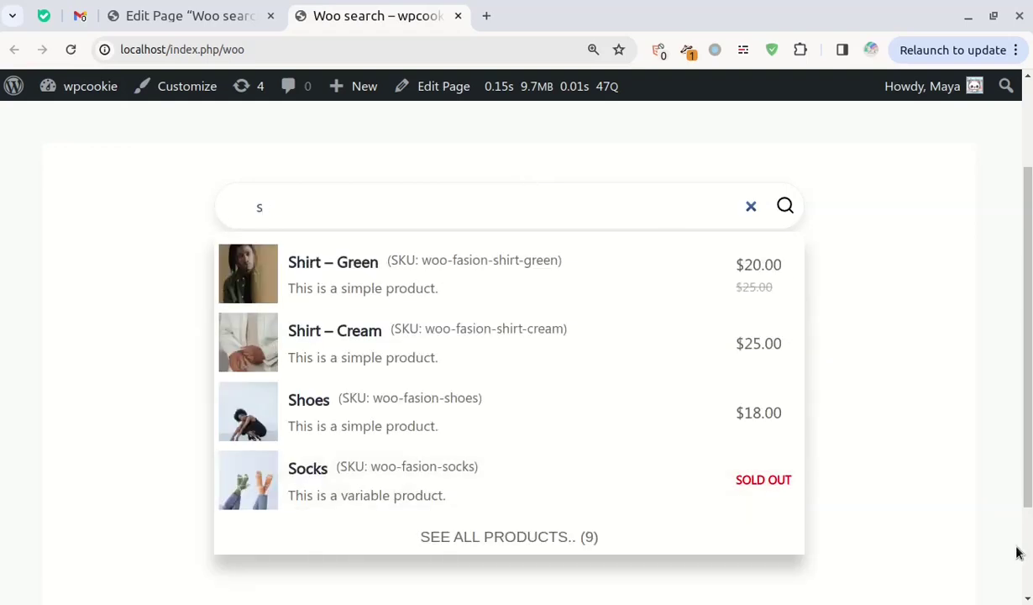
{"action": "key", "text": "BackSpace"}
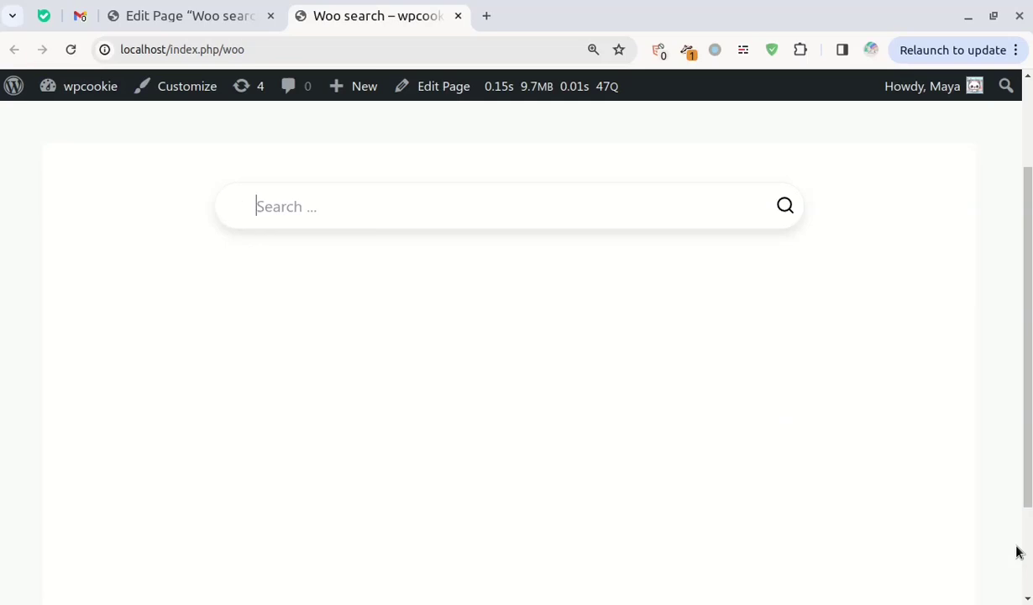
{"action": "type", "text": "h"}
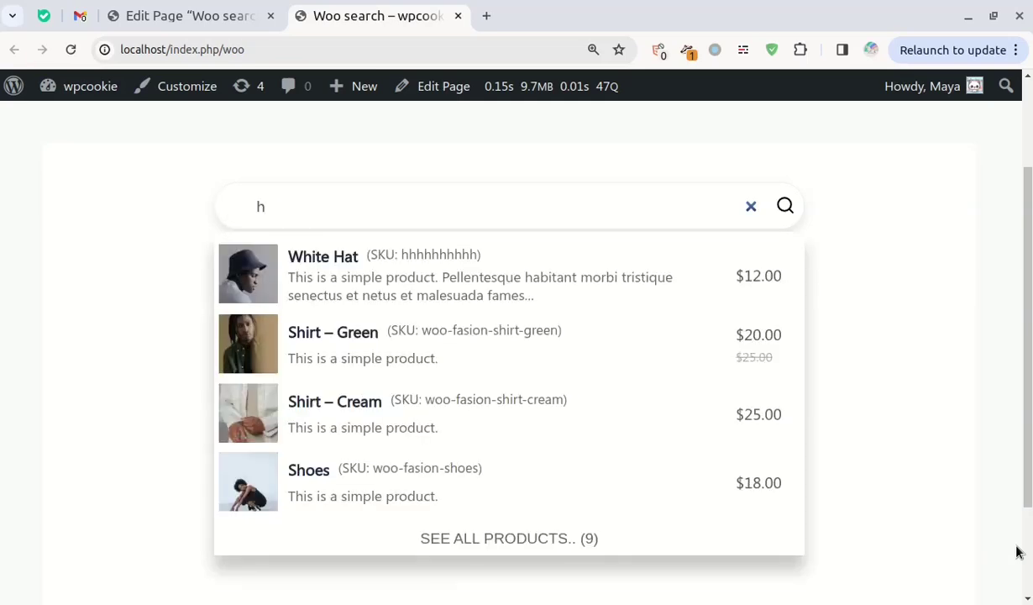
{"action": "type", "text": "hhh"}
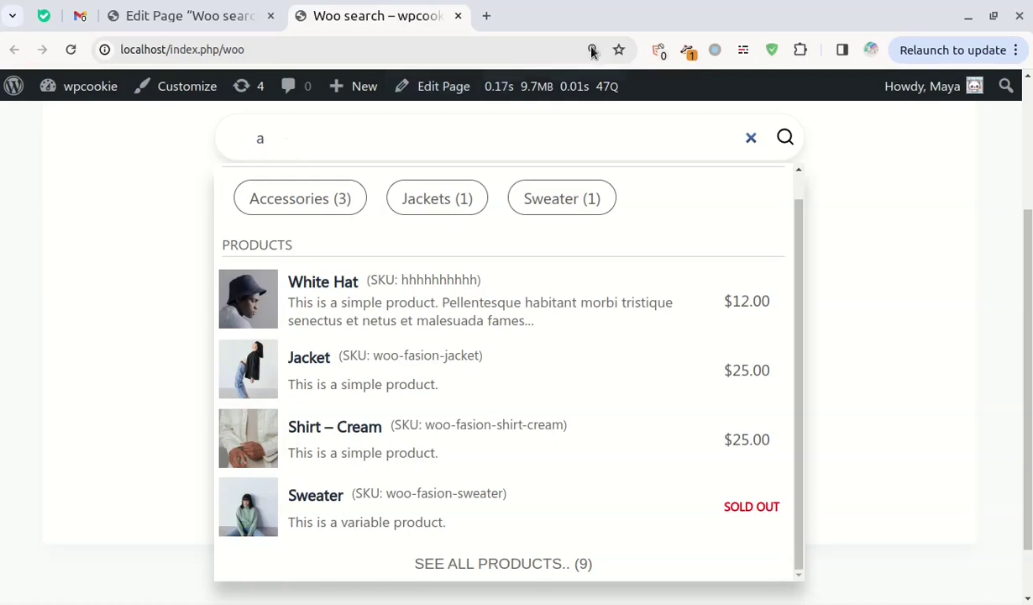
{"action": "type", "text": "c"}
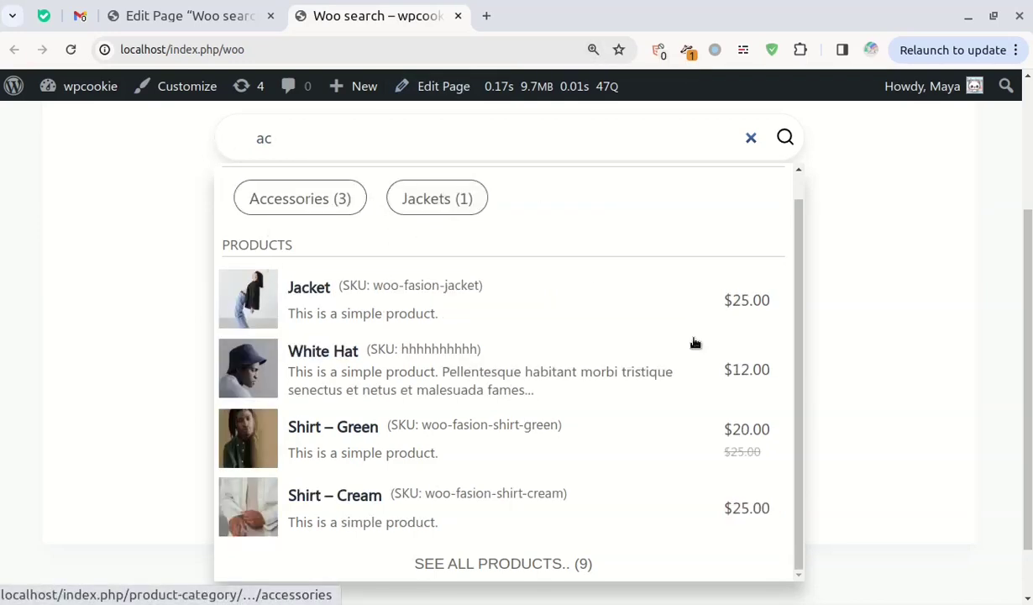
{"action": "left_click", "coordinate": [592, 567]}
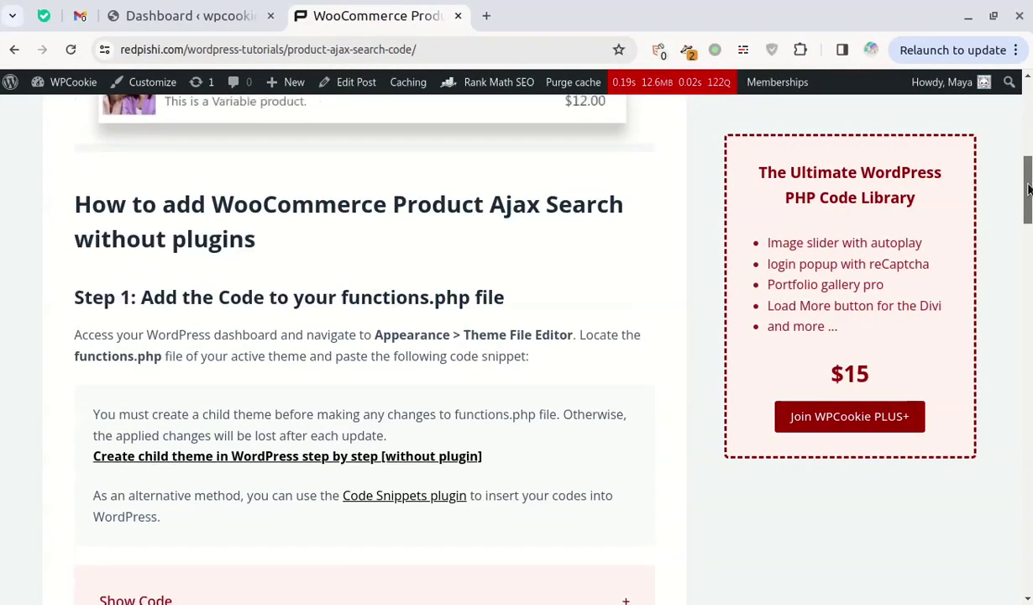
Reveal and copy the product AJAX search code from redpishi.com, then go back to the WordPress Dashboard
{"action": "scroll", "coordinate": [1021, 224], "scroll_direction": "down", "scroll_amount": 3}
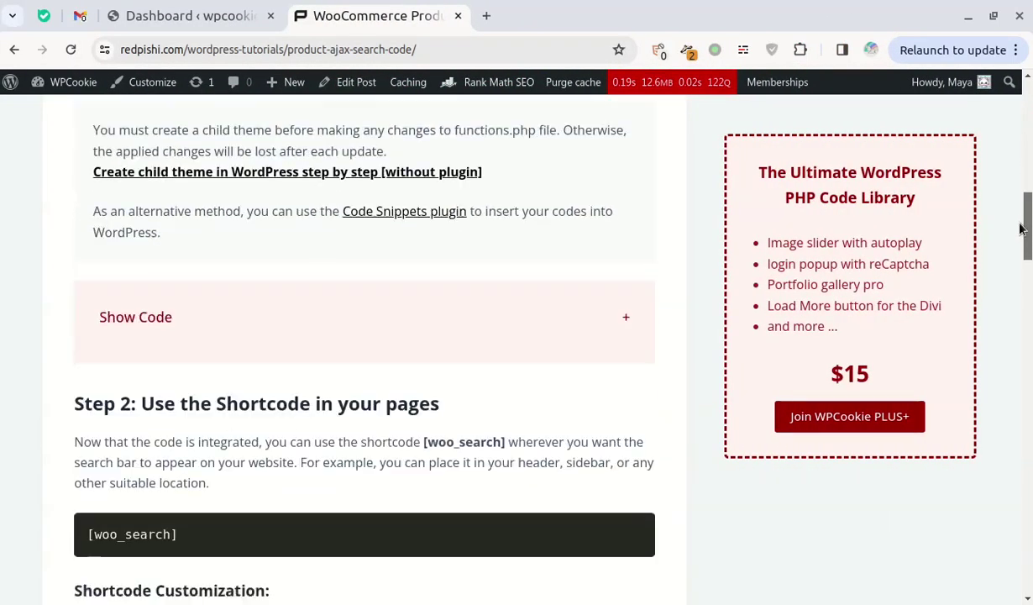
{"action": "scroll", "coordinate": [1028, 214], "scroll_direction": "up", "scroll_amount": 1}
{"action": "left_click", "coordinate": [329, 428]}
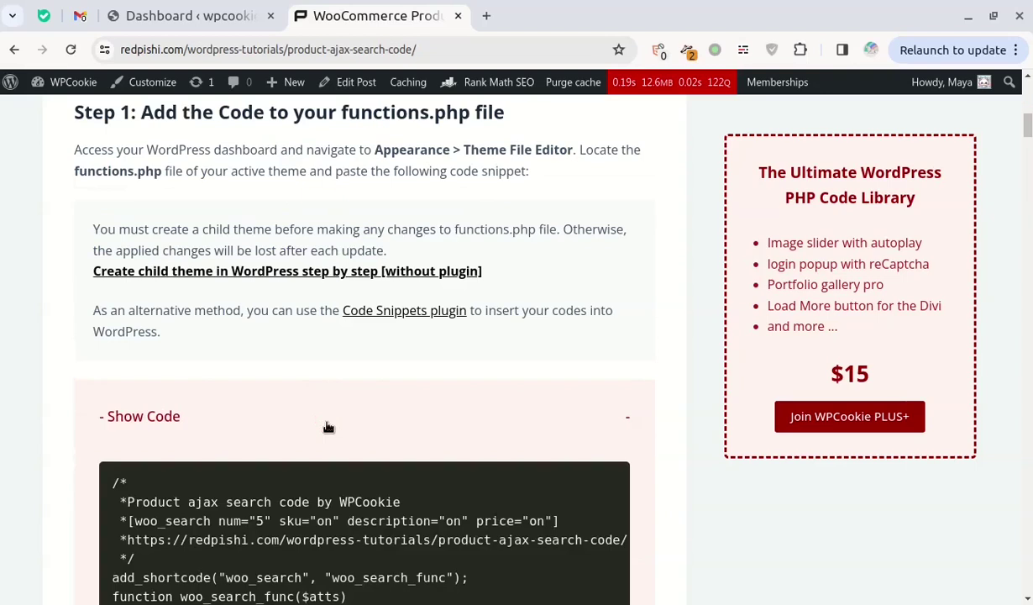
{"action": "scroll", "coordinate": [379, 408], "scroll_direction": "down", "scroll_amount": 5}
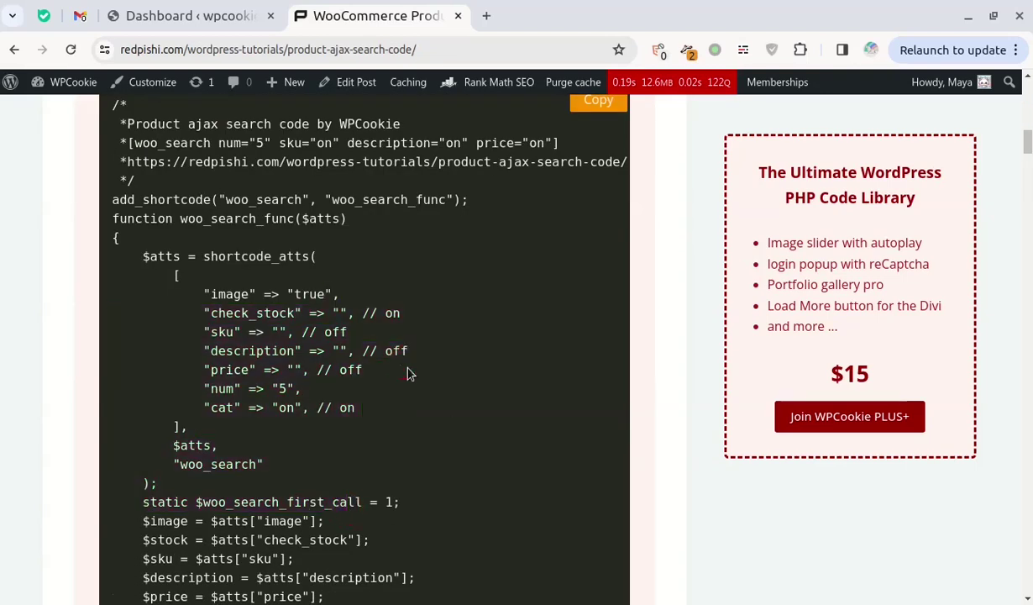
{"action": "scroll", "coordinate": [521, 332], "scroll_direction": "up", "scroll_amount": 1}
{"action": "left_click", "coordinate": [598, 194]}
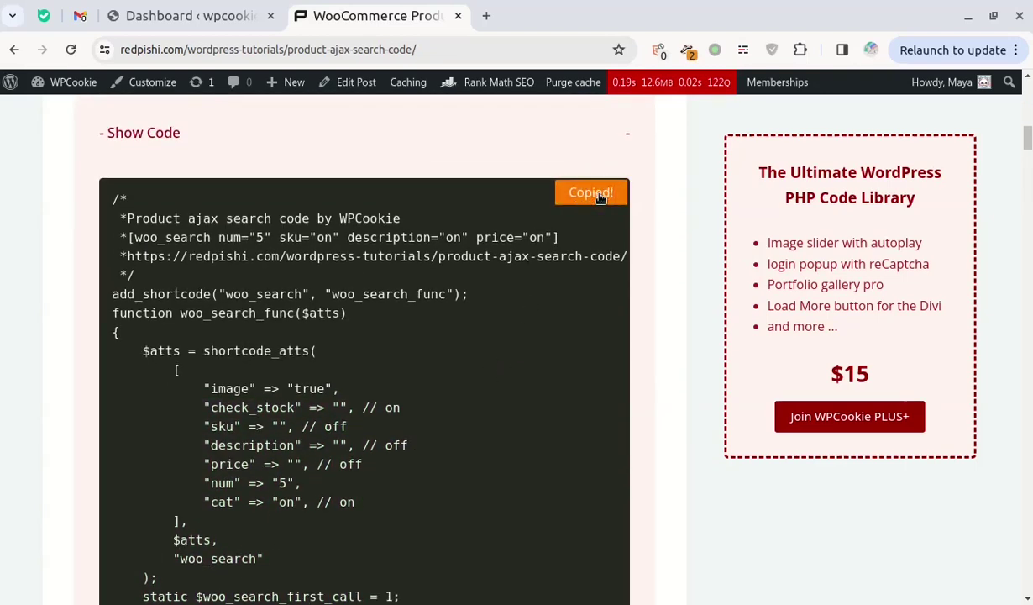
{"action": "left_click", "coordinate": [232, 17]}
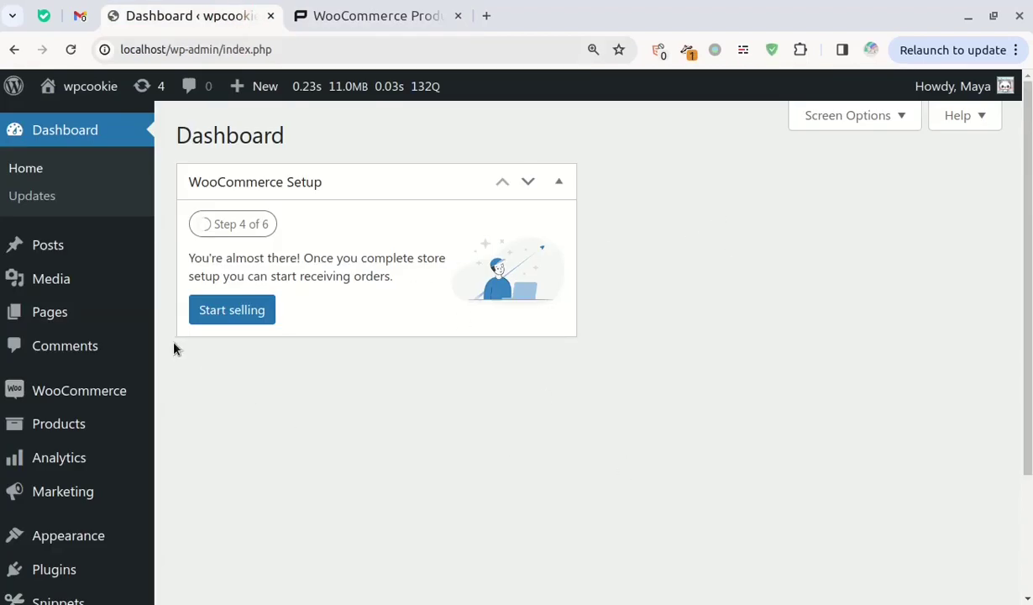
Open the Blocksy theme's functions.php in the Theme File Editor
{"action": "scroll", "coordinate": [213, 354], "scroll_direction": "down", "scroll_amount": 1}
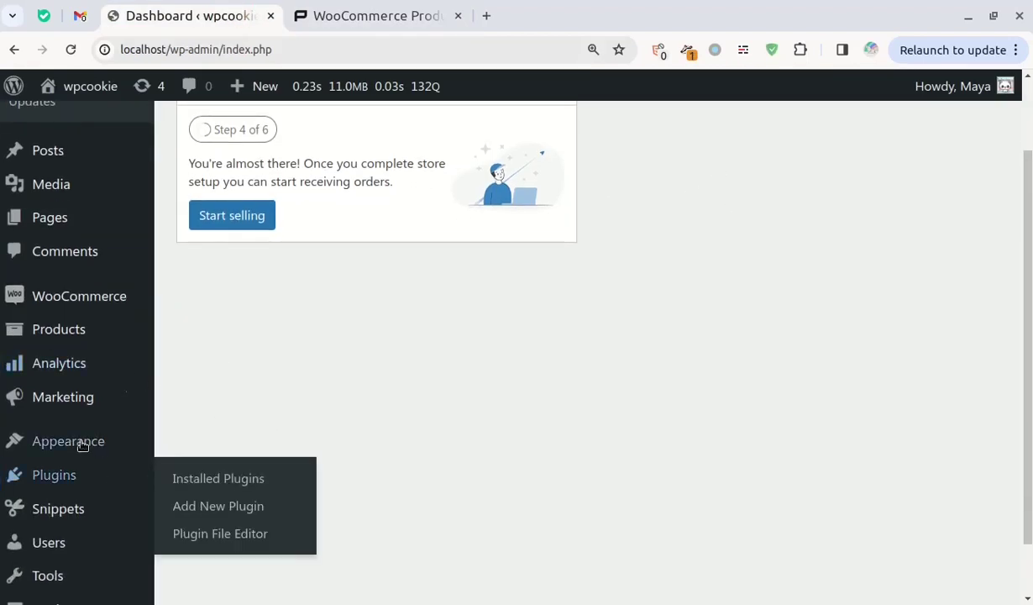
{"action": "mouse_move", "coordinate": [86, 443]}
{"action": "left_click", "coordinate": [210, 550]}
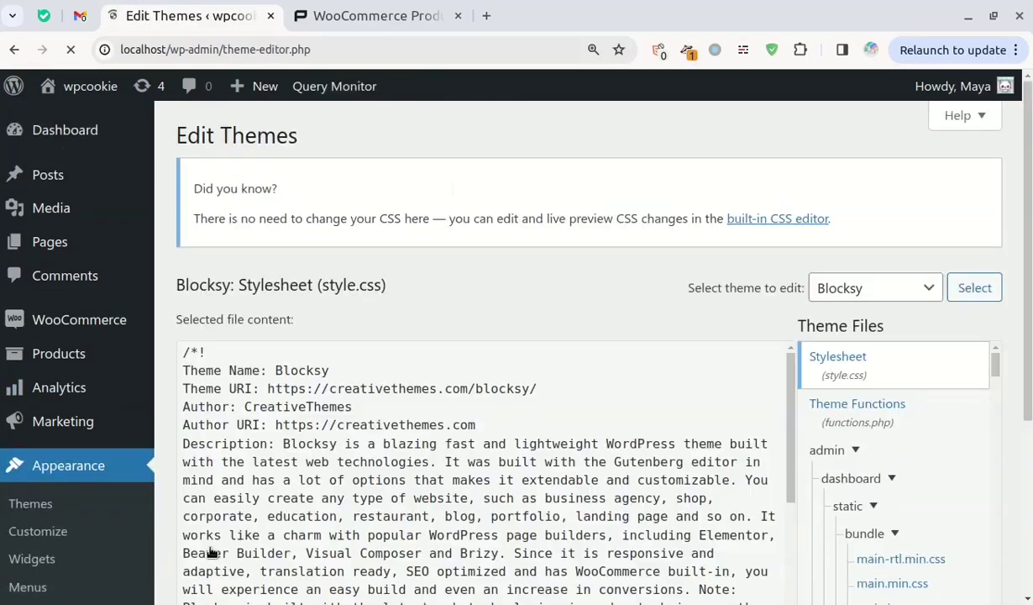
{"action": "scroll", "coordinate": [842, 393], "scroll_direction": "down", "scroll_amount": 2}
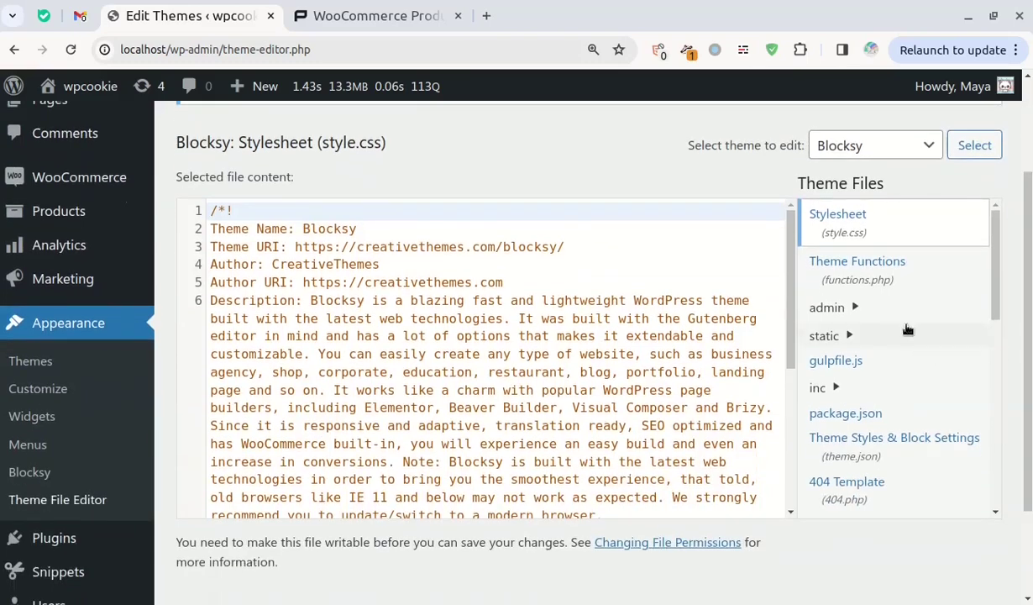
{"action": "left_click", "coordinate": [875, 275]}
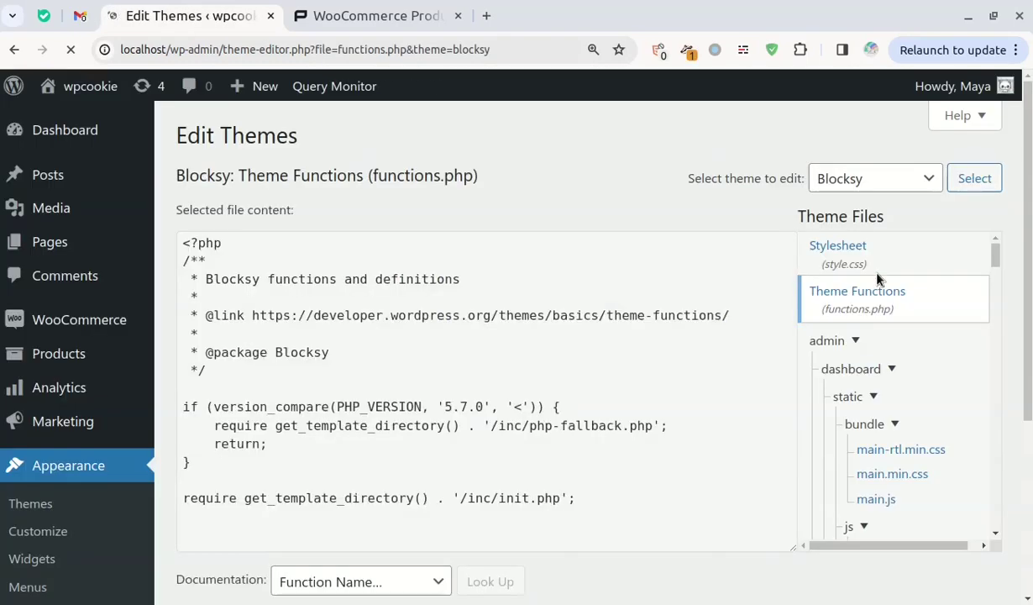
Add blank lines after the last line of functions.php, ready for pasting code
{"action": "scroll", "coordinate": [412, 336], "scroll_direction": "down", "scroll_amount": 4}
{"action": "scroll", "coordinate": [394, 325], "scroll_direction": "up", "scroll_amount": 1}
{"action": "left_click", "coordinate": [237, 362]}
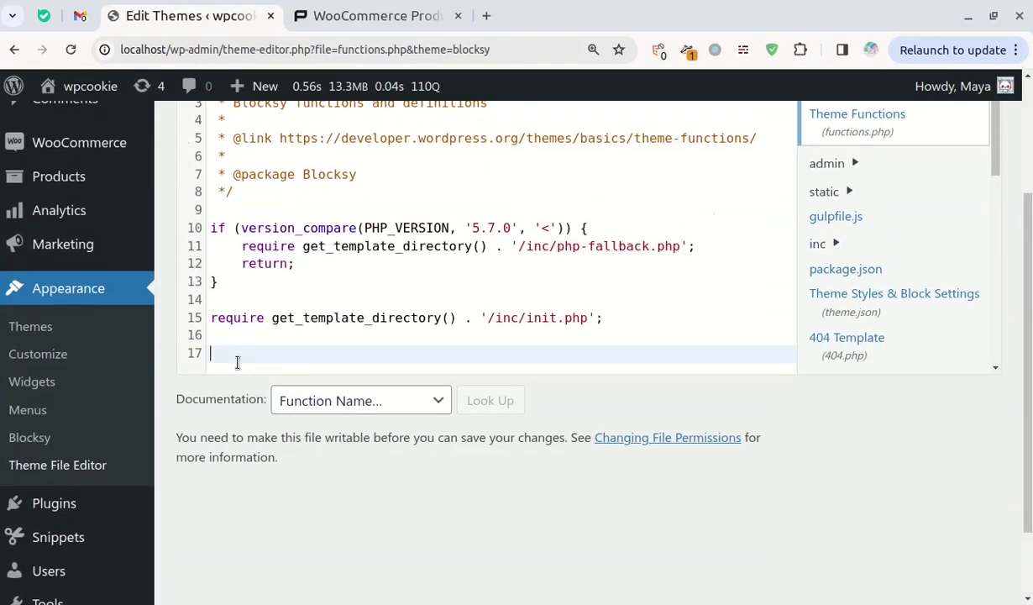
{"action": "key", "text": "Return"}
{"action": "key", "text": "Return"}
{"action": "right_click", "coordinate": [245, 343]}
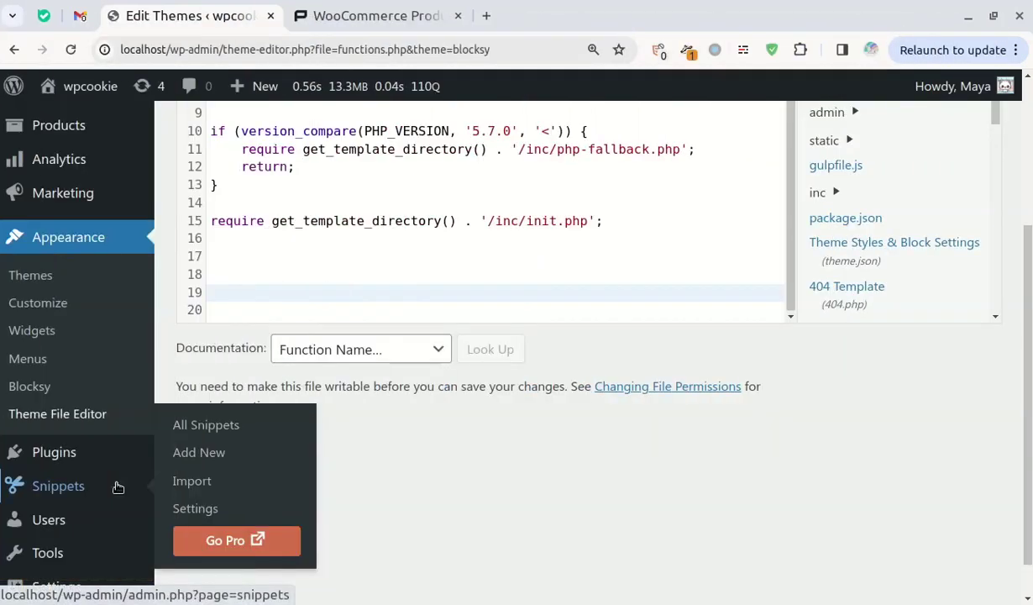
Create a snippet titled 'Product Ajax Search' with the pasted search code, then save and activate it
{"action": "left_click", "coordinate": [199, 453]}
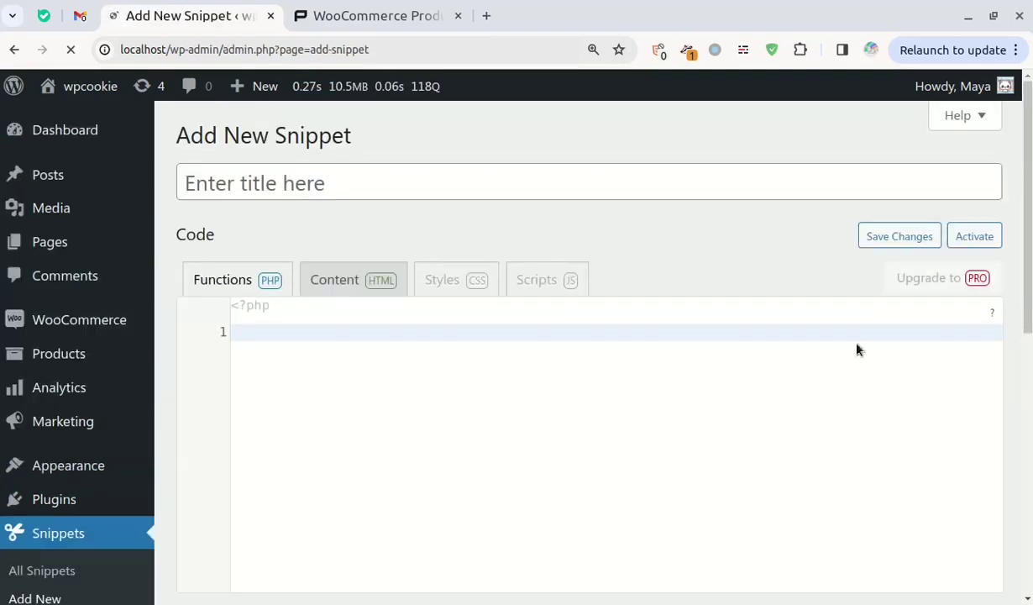
{"action": "right_click", "coordinate": [341, 336]}
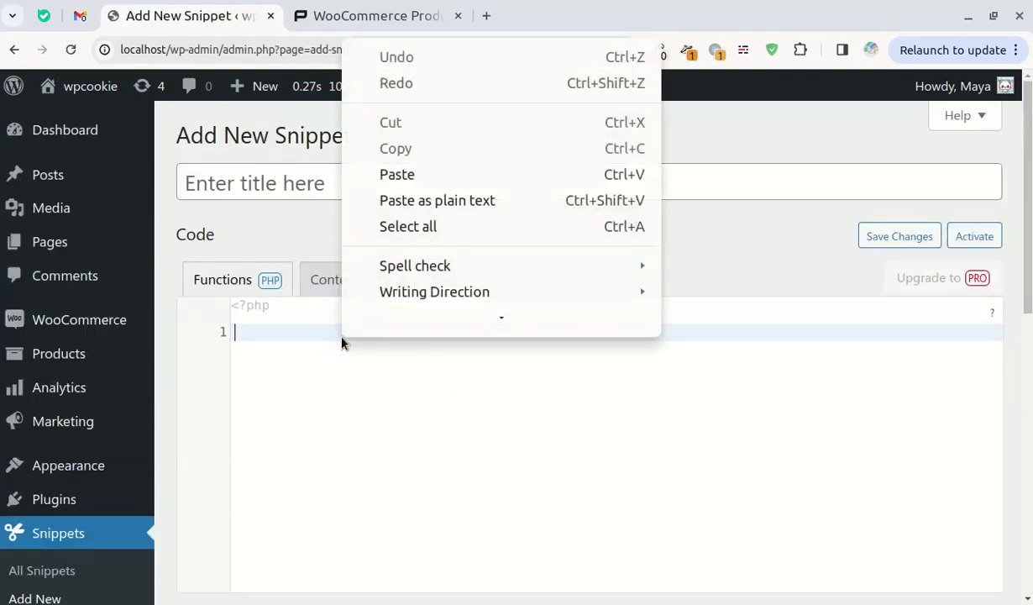
{"action": "left_click", "coordinate": [388, 166]}
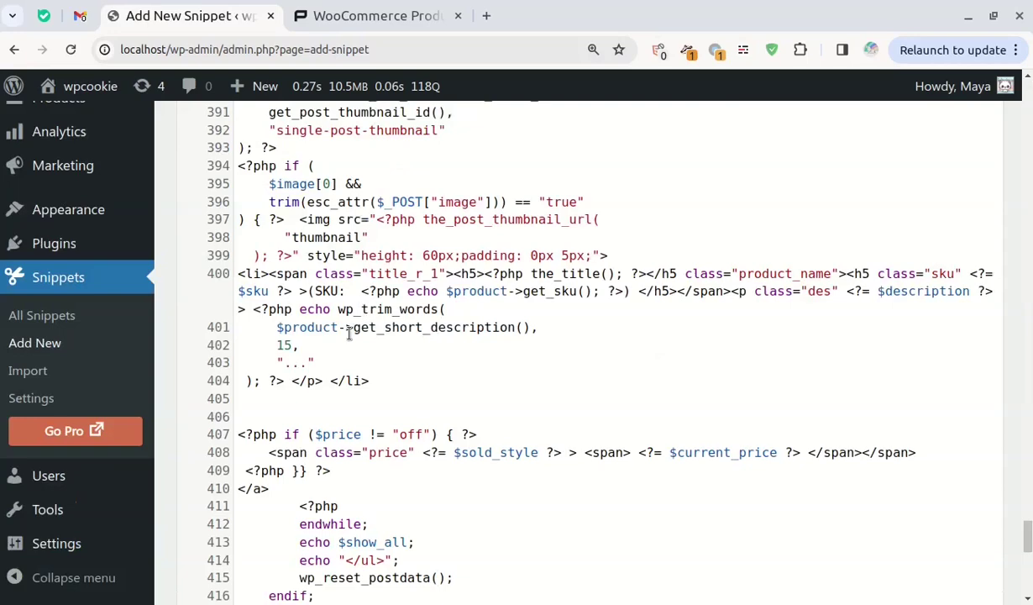
{"action": "scroll", "coordinate": [988, 515], "scroll_direction": "up", "scroll_amount": 20}
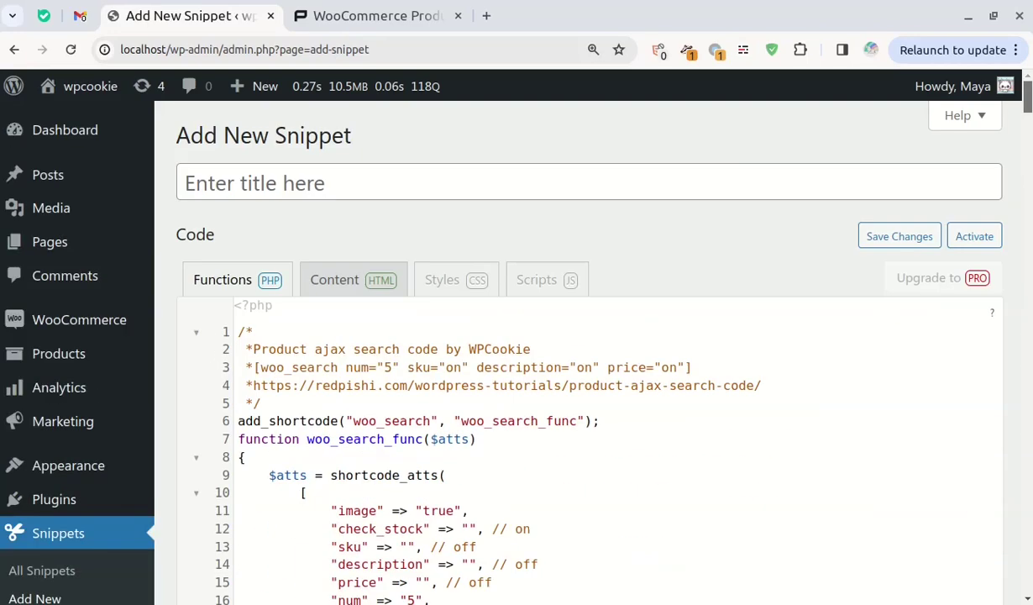
{"action": "left_click", "coordinate": [546, 183]}
{"action": "type", "text": "Pr"}
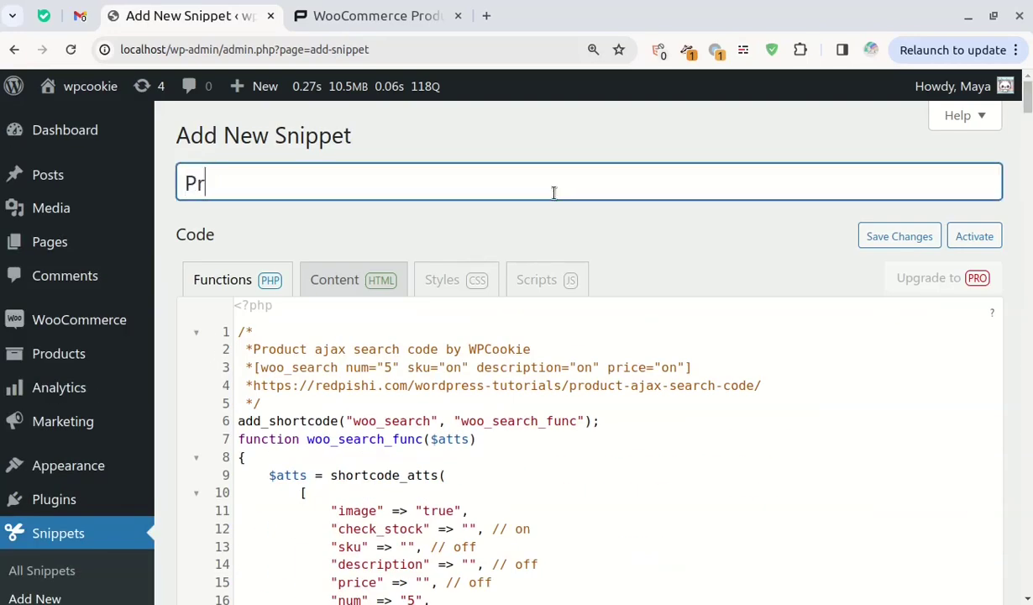
{"action": "type", "text": "oduct Ajax"}
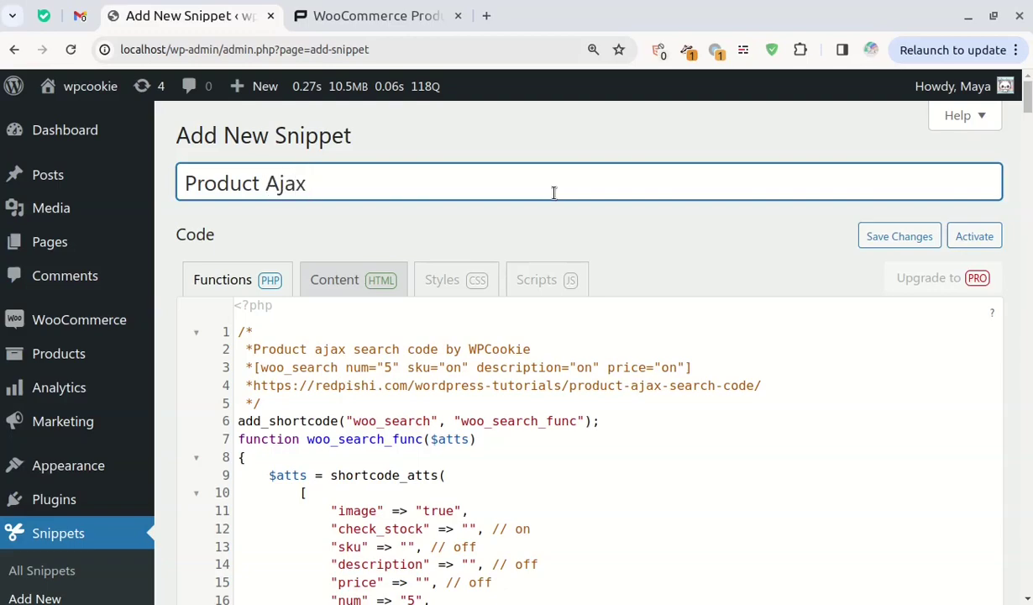
{"action": "type", "text": " Search"}
{"action": "scroll", "coordinate": [638, 206], "scroll_direction": "down", "scroll_amount": 20}
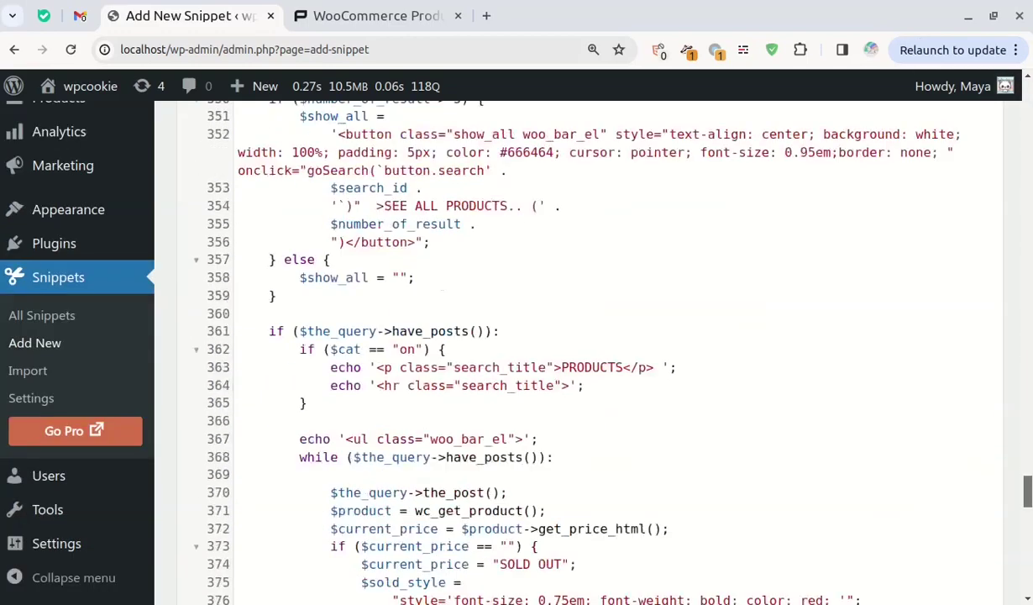
{"action": "scroll", "coordinate": [270, 503], "scroll_direction": "down", "scroll_amount": 10}
{"action": "left_click", "coordinate": [269, 503]}
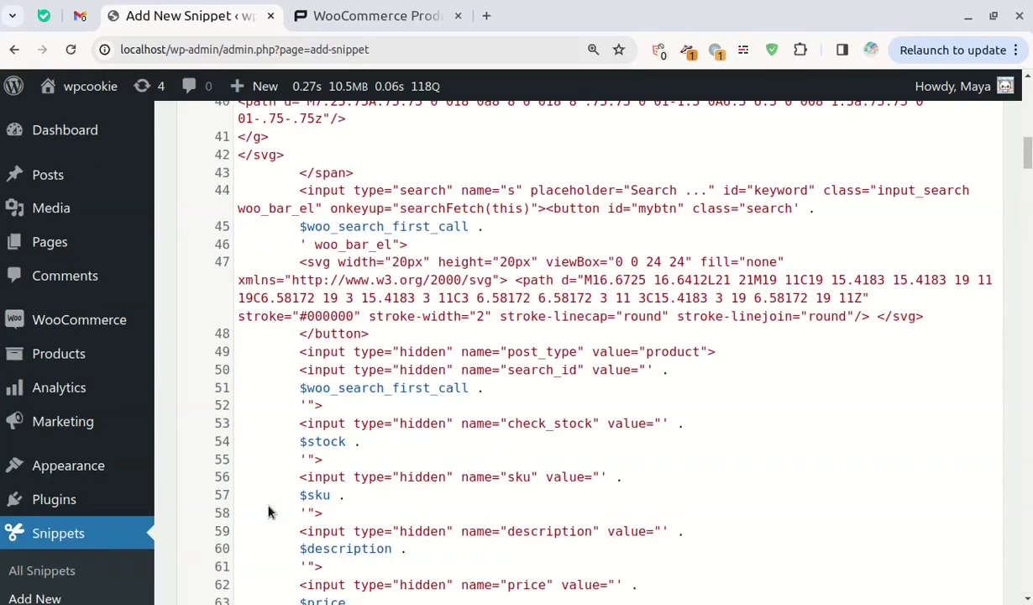
Copy the example [woo_search …] shortcode line from the snippet's comment
{"action": "left_click", "coordinate": [664, 408]}
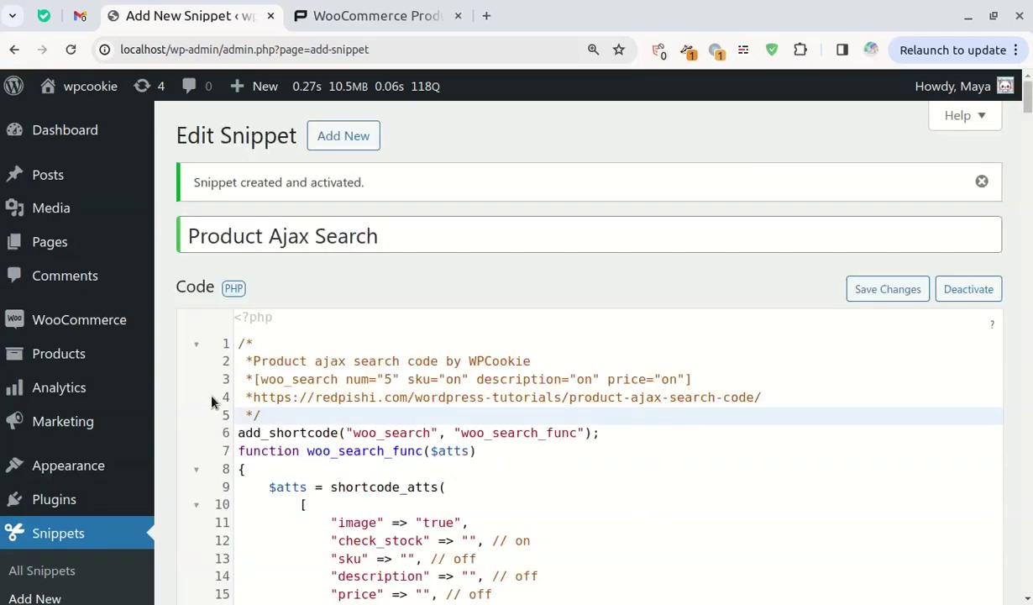
{"action": "left_click_drag", "start_coordinate": [253, 379], "coordinate": [701, 377]}
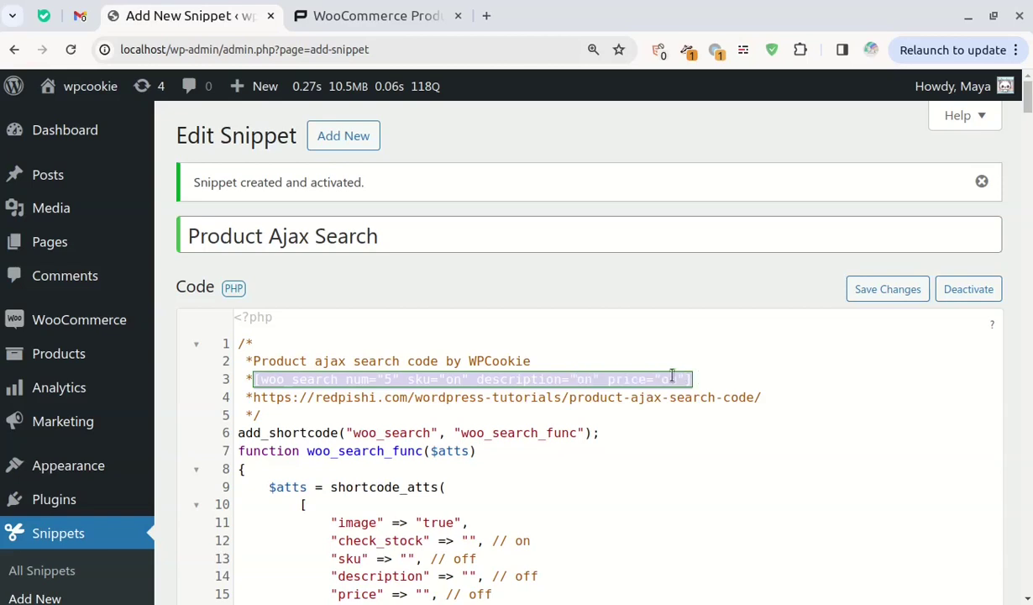
{"action": "right_click", "coordinate": [671, 375]}
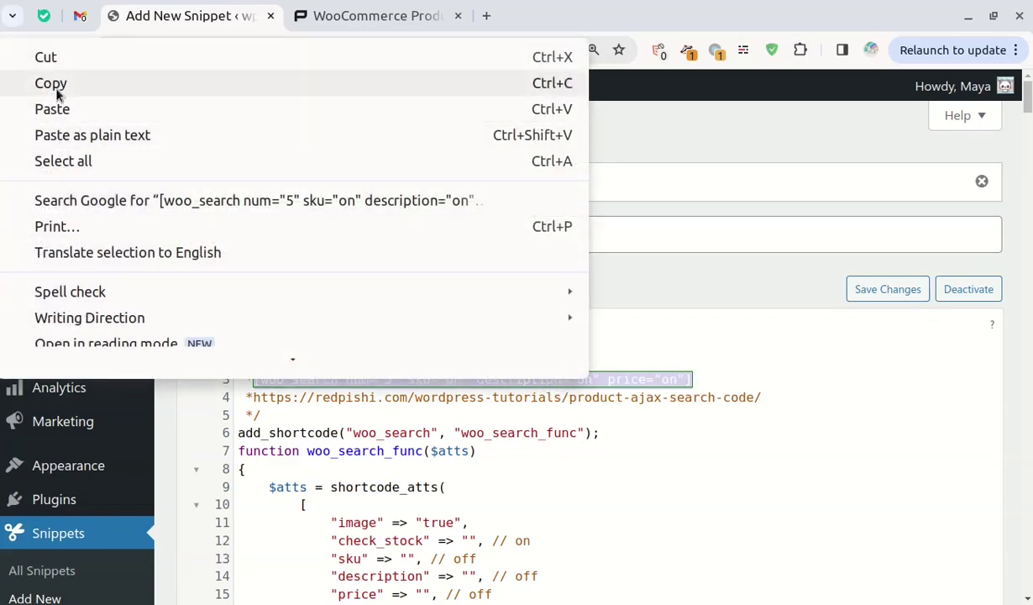
{"action": "left_click", "coordinate": [56, 87]}
Create a new page titled 'Woo search' with a Shortcode block holding the pasted woo_search shortcode
{"action": "mouse_move", "coordinate": [62, 246]}
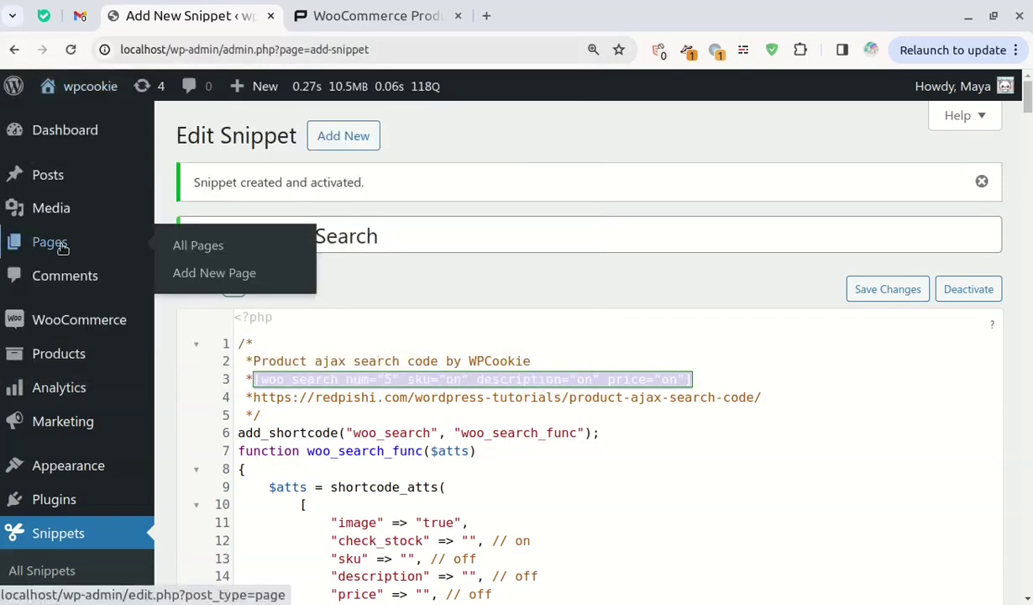
{"action": "left_click", "coordinate": [191, 281]}
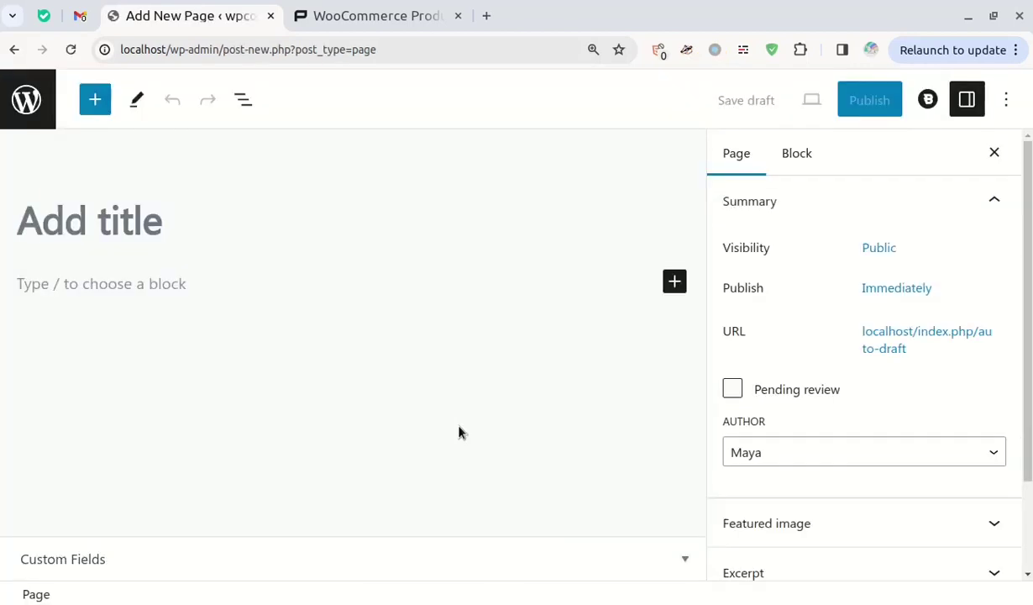
{"action": "type", "text": "Woo search"}
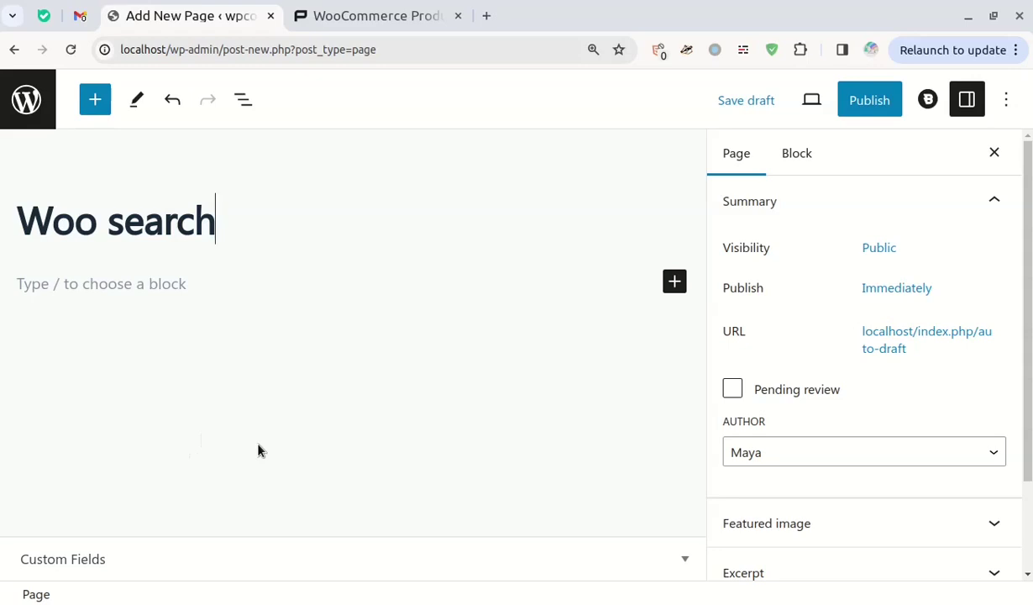
{"action": "left_click", "coordinate": [449, 283]}
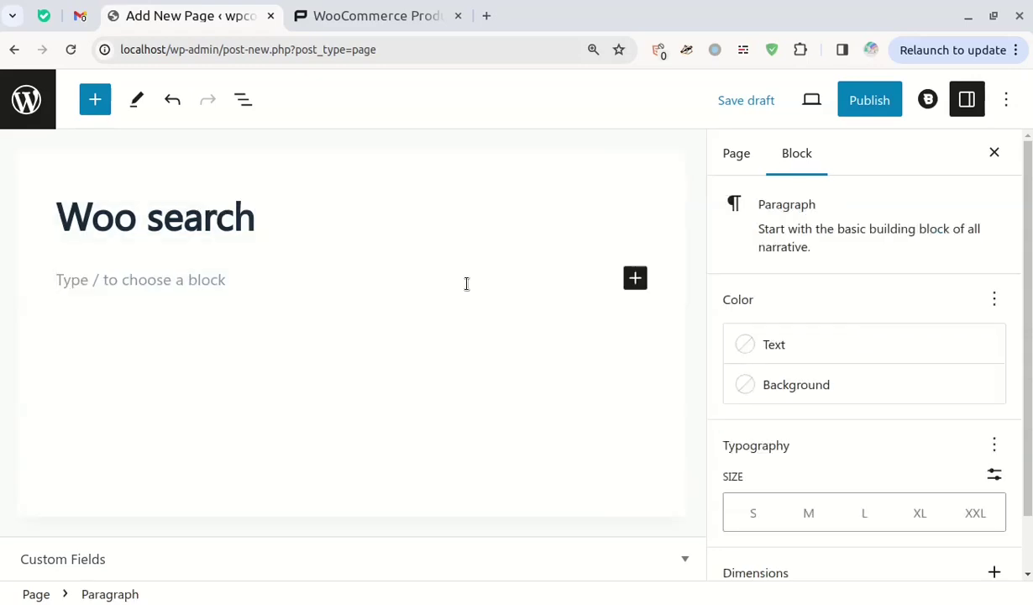
{"action": "left_click", "coordinate": [636, 279]}
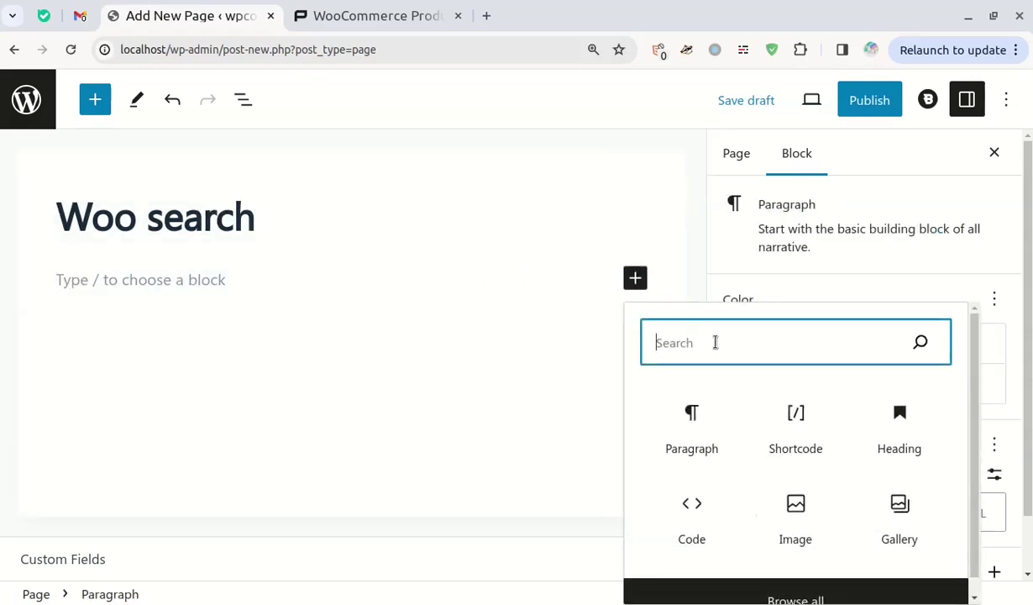
{"action": "left_click", "coordinate": [795, 417]}
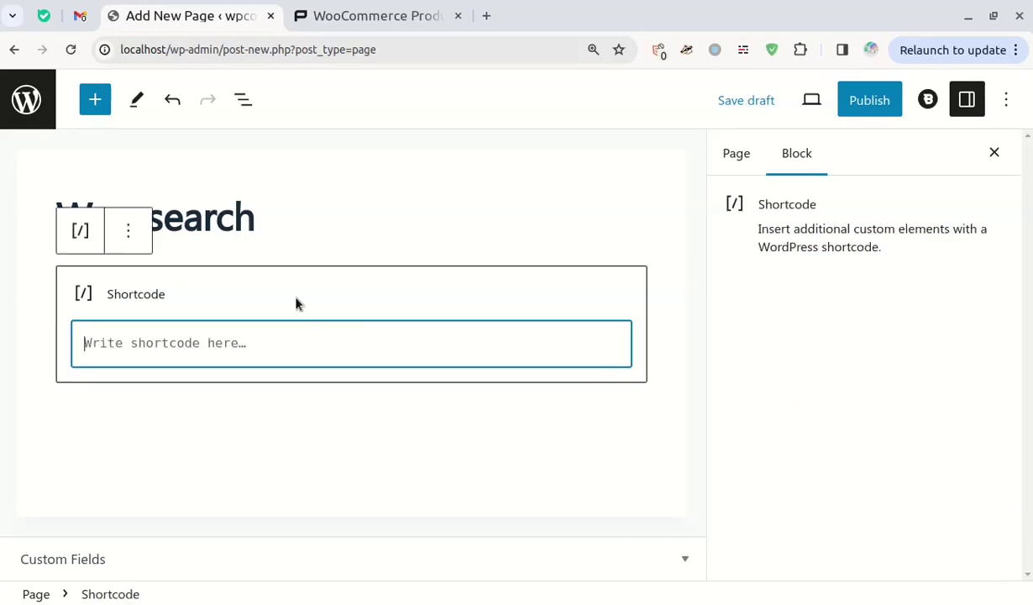
{"action": "right_click", "coordinate": [206, 346]}
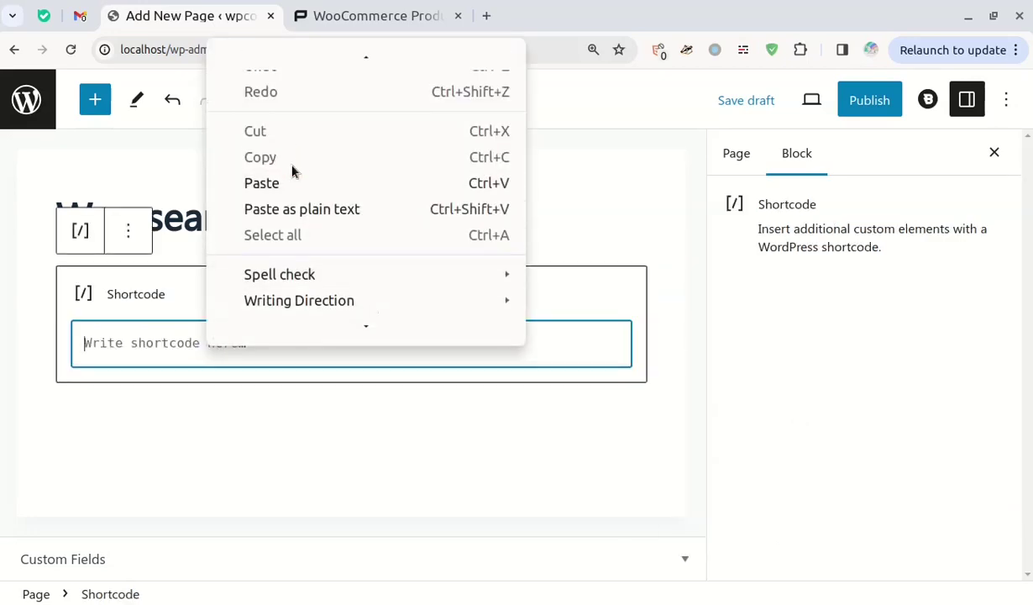
{"action": "left_click", "coordinate": [277, 185]}
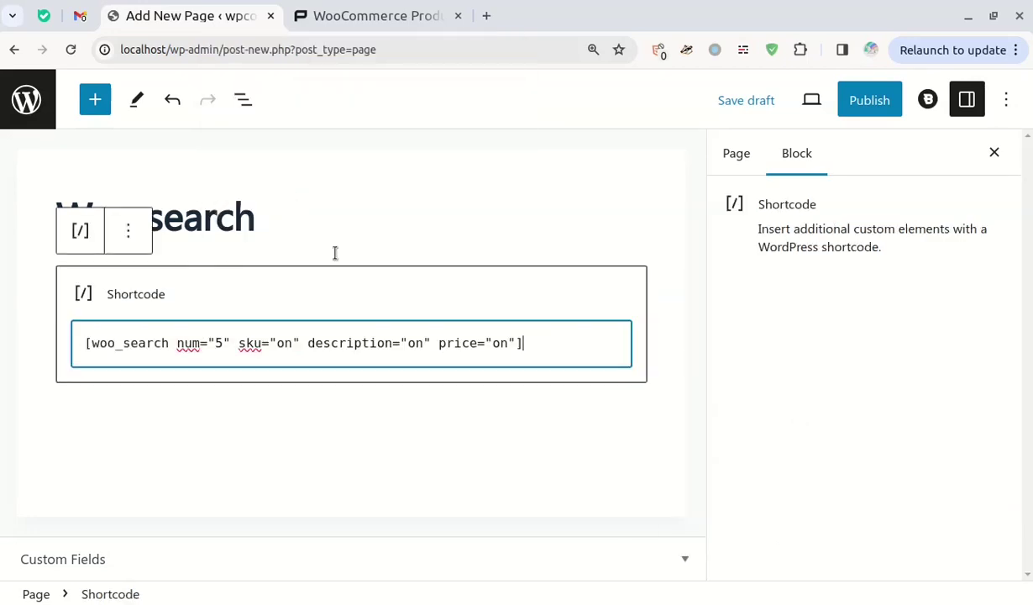
Publish the Woo search page and view it live
{"action": "left_click", "coordinate": [373, 444]}
{"action": "left_click", "coordinate": [440, 356]}
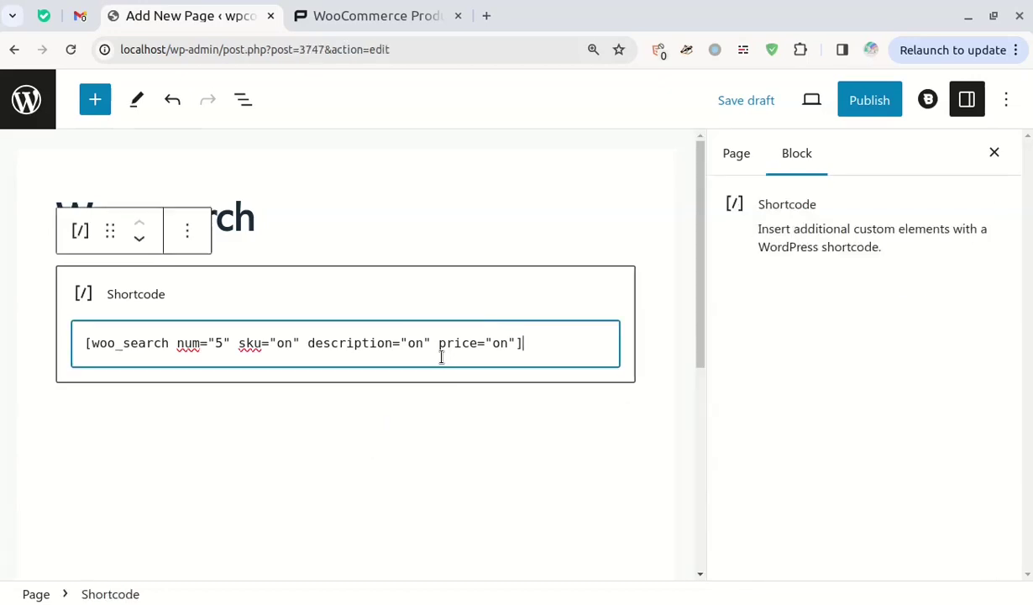
{"action": "left_click", "coordinate": [869, 100]}
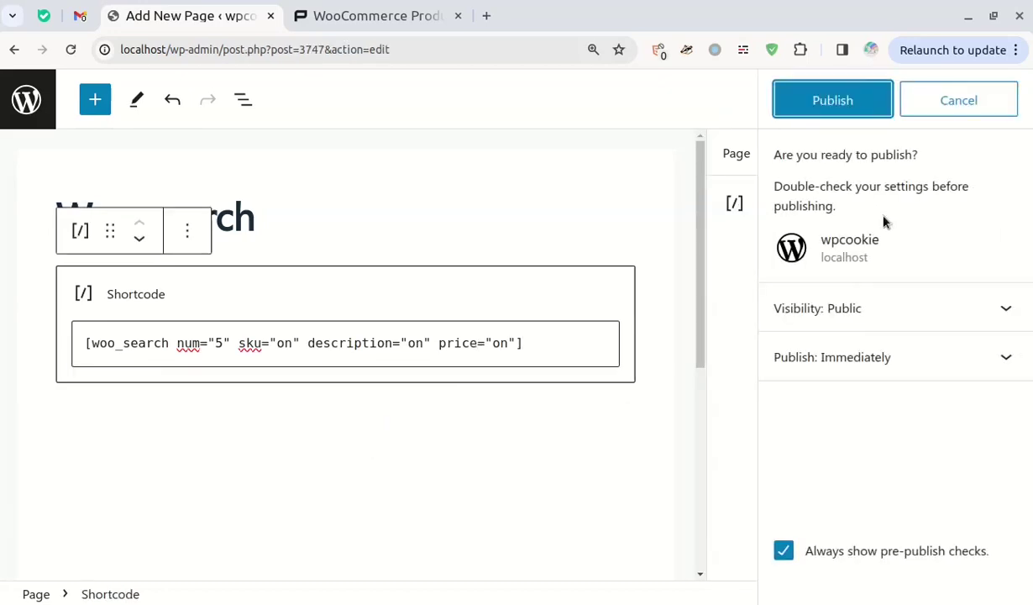
{"action": "left_click", "coordinate": [842, 104]}
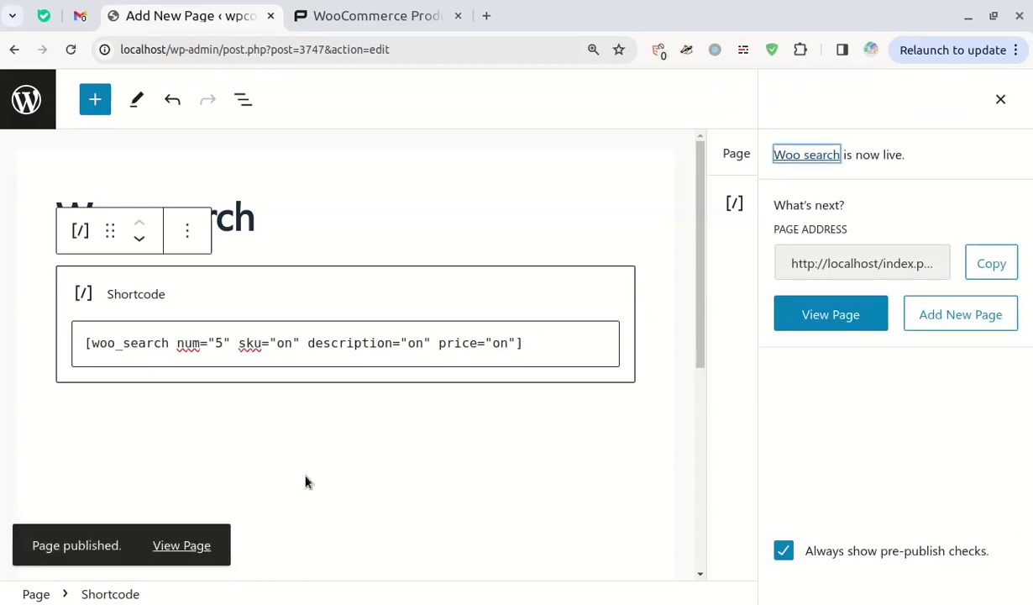
{"action": "left_click", "coordinate": [183, 547]}
On the live Woo search page, try 'shi', then search 'ha' to see products with SKUs and prices
{"action": "left_click", "coordinate": [342, 24]}
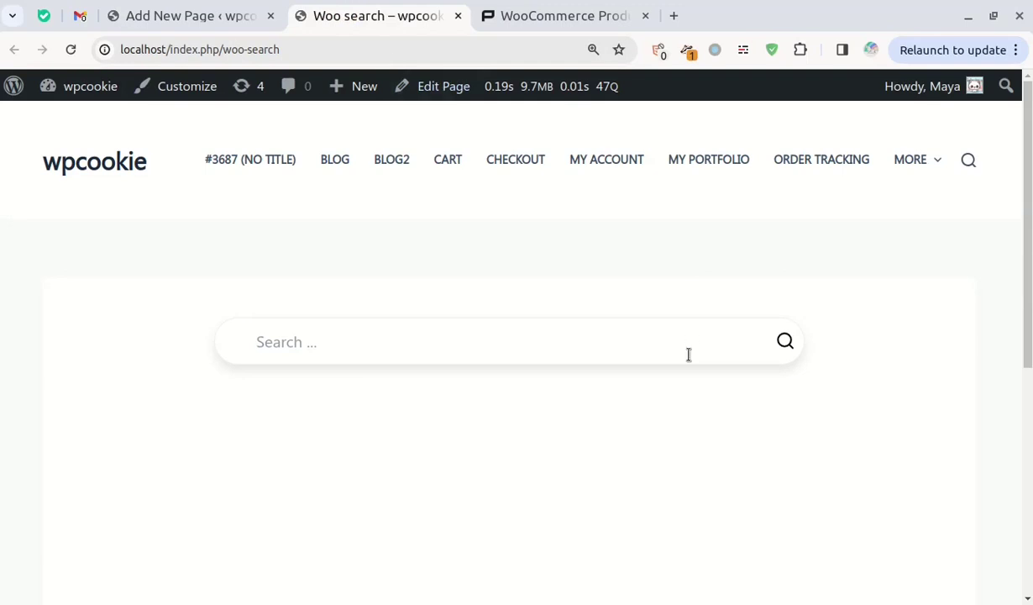
{"action": "scroll", "coordinate": [1026, 271], "scroll_direction": "down", "scroll_amount": 1}
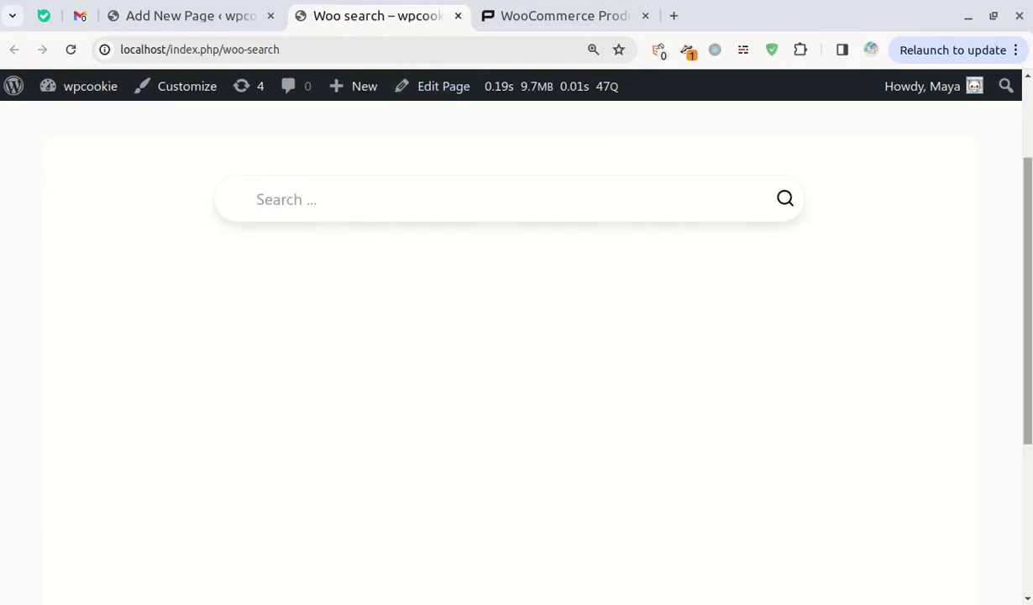
{"action": "type", "text": "shi"}
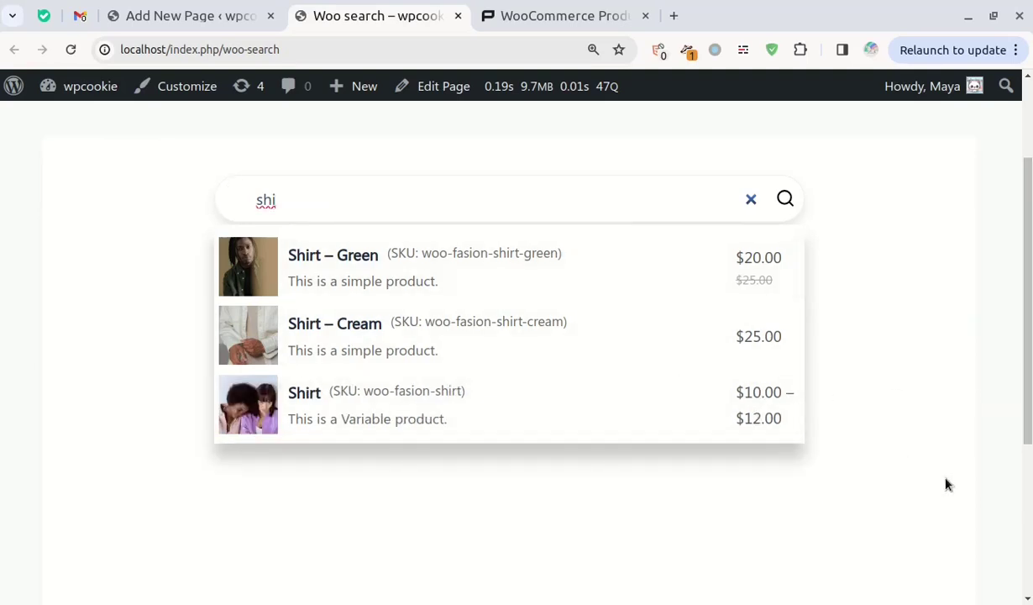
{"action": "key", "text": "BackSpace"}
{"action": "key", "text": "BackSpace"}
{"action": "type", "text": "o"}
{"action": "key", "text": "BackSpace"}
{"action": "key", "text": "BackSpace"}
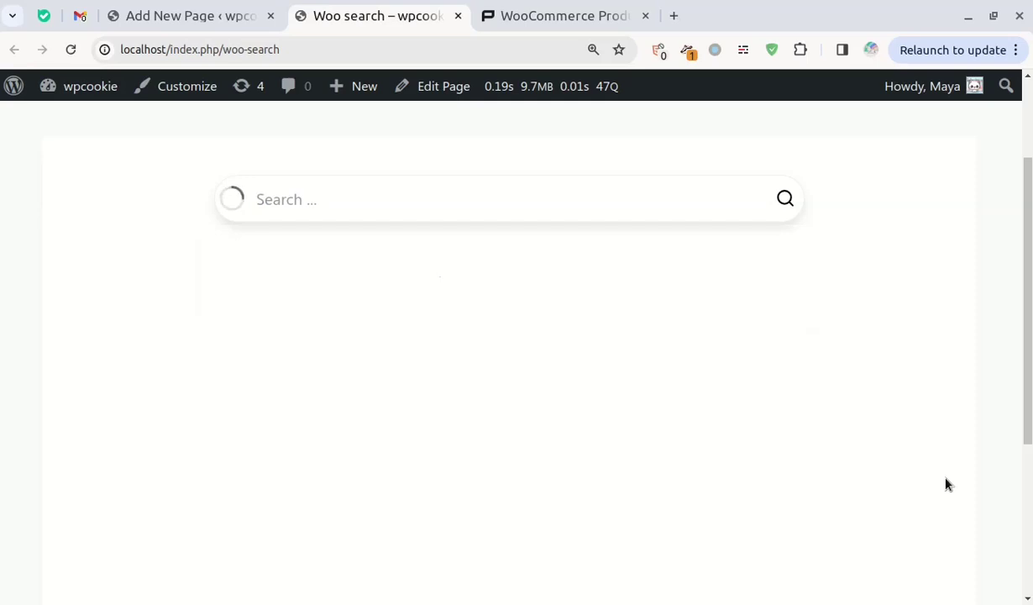
{"action": "type", "text": "ha"}
{"action": "scroll", "coordinate": [473, 504], "scroll_direction": "down", "scroll_amount": 1}
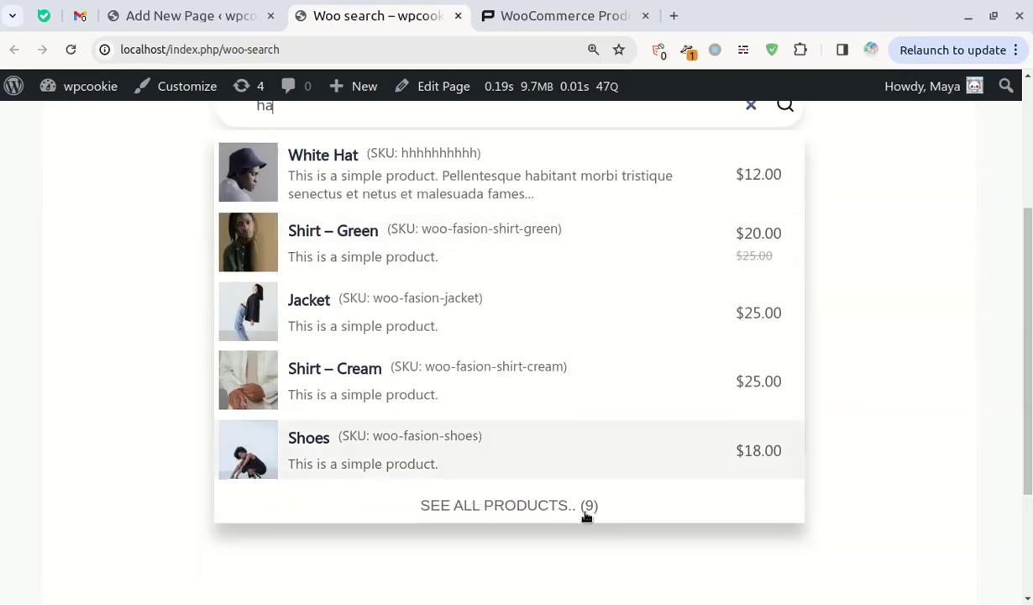
{"action": "scroll", "coordinate": [587, 516], "scroll_direction": "up", "scroll_amount": 1}
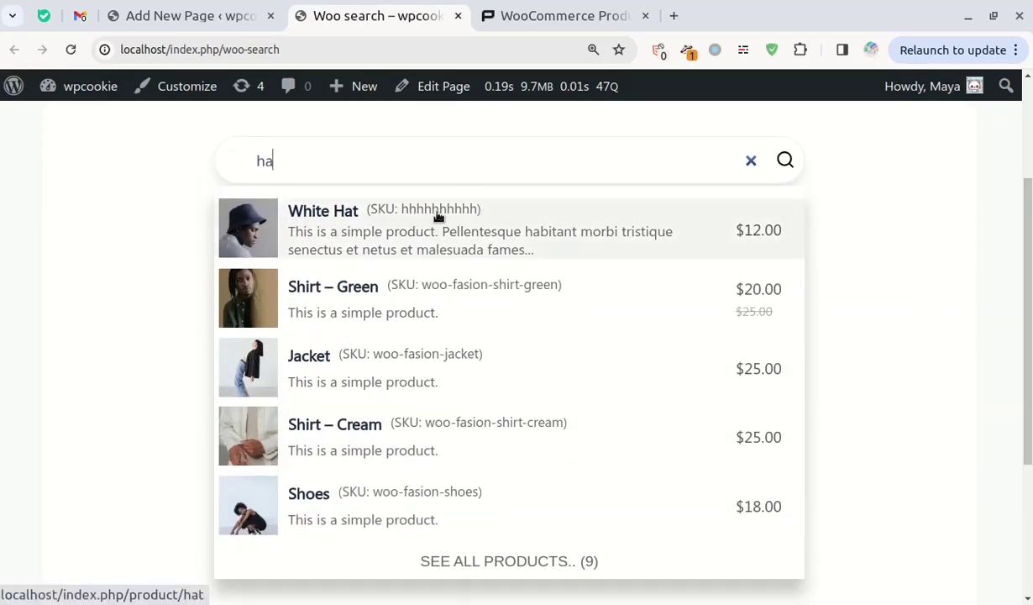
Change sku="on" to sku="off" in the shortcode and update the page
{"action": "left_click", "coordinate": [193, 14]}
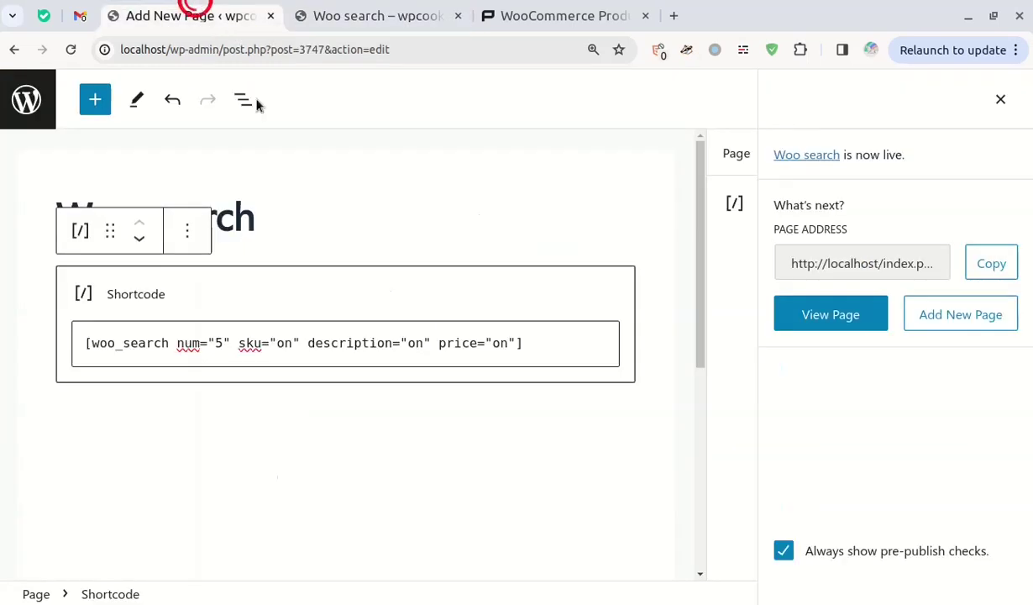
{"action": "left_click_drag", "start_coordinate": [278, 344], "coordinate": [293, 346]}
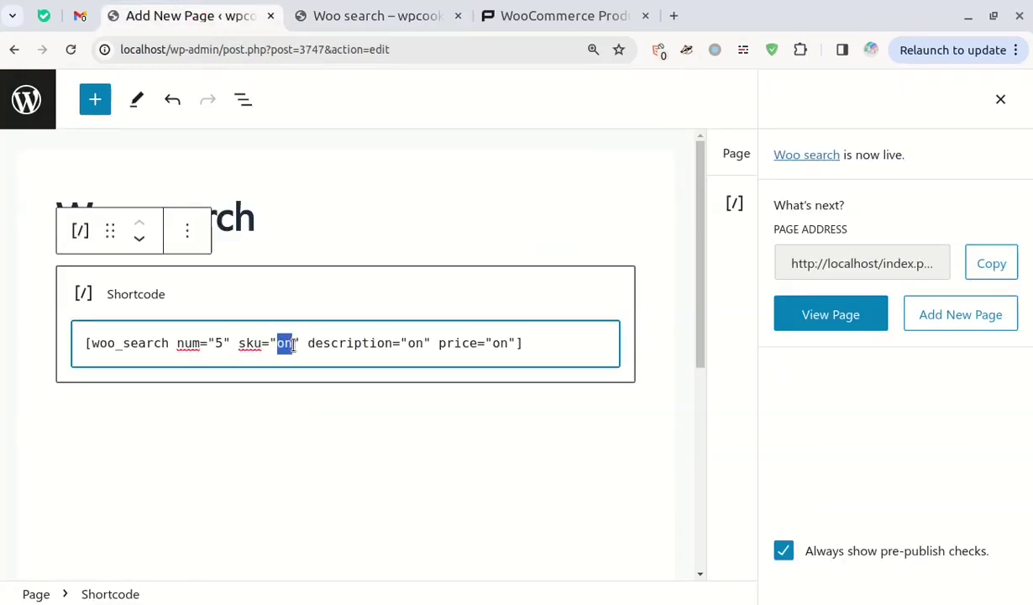
{"action": "type", "text": "off"}
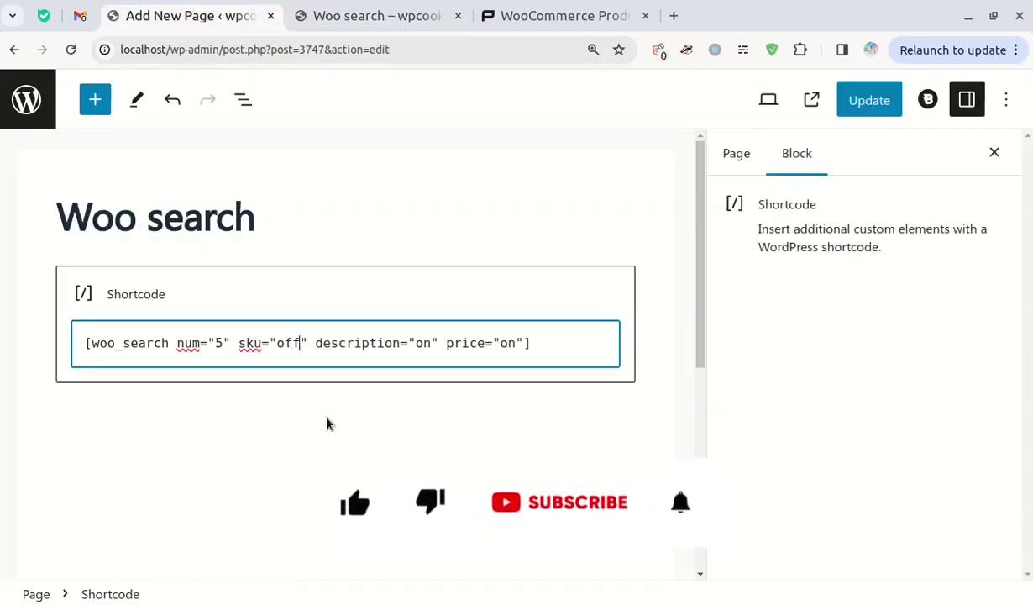
{"action": "left_click", "coordinate": [869, 100]}
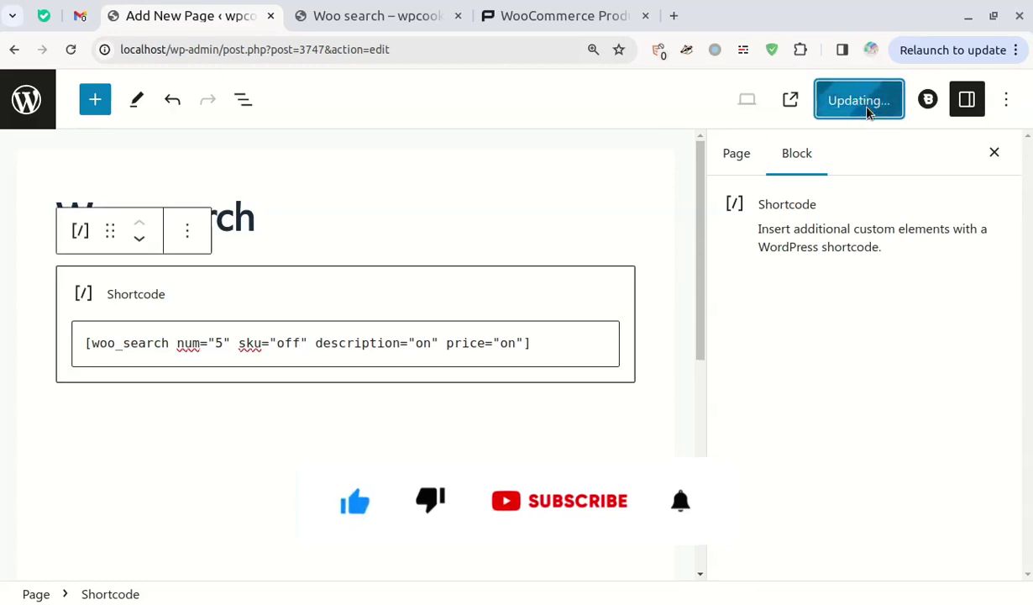
Reload the live Woo search page and search 'h' to confirm SKUs are gone
{"action": "left_click", "coordinate": [341, 13]}
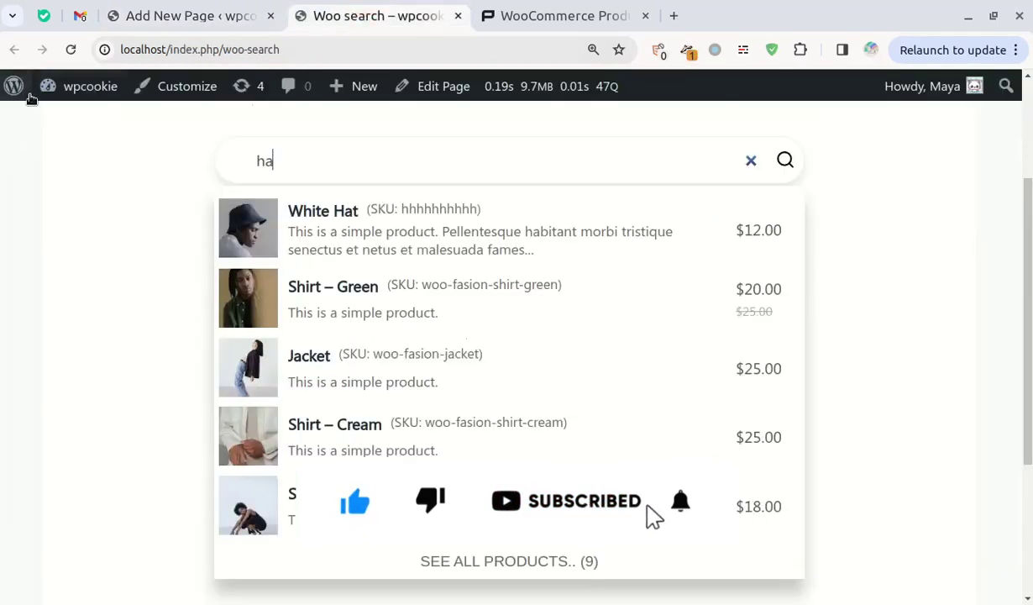
{"action": "left_click", "coordinate": [71, 49]}
{"action": "left_click", "coordinate": [373, 160]}
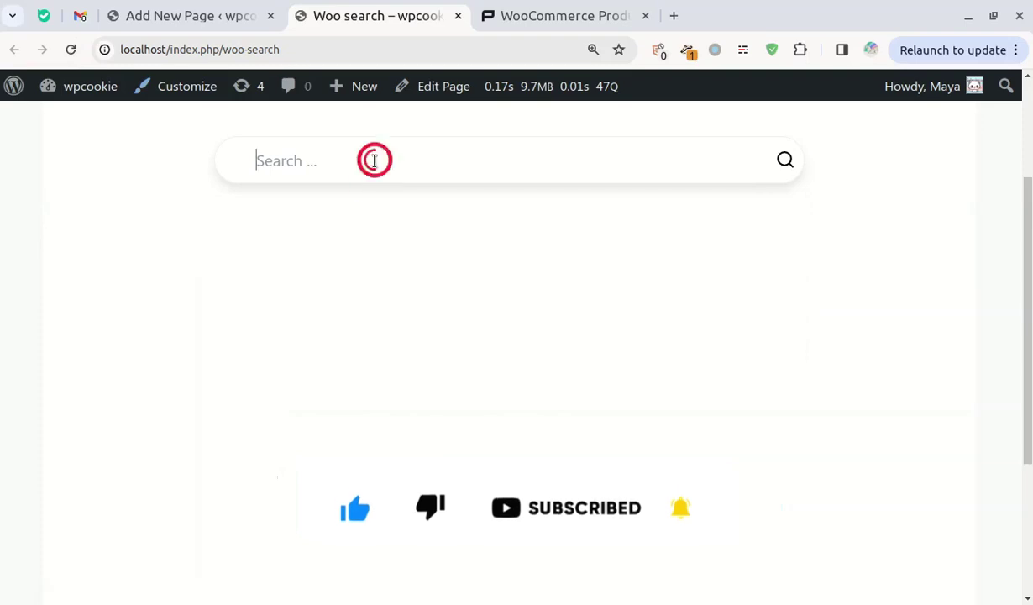
{"action": "type", "text": "h"}
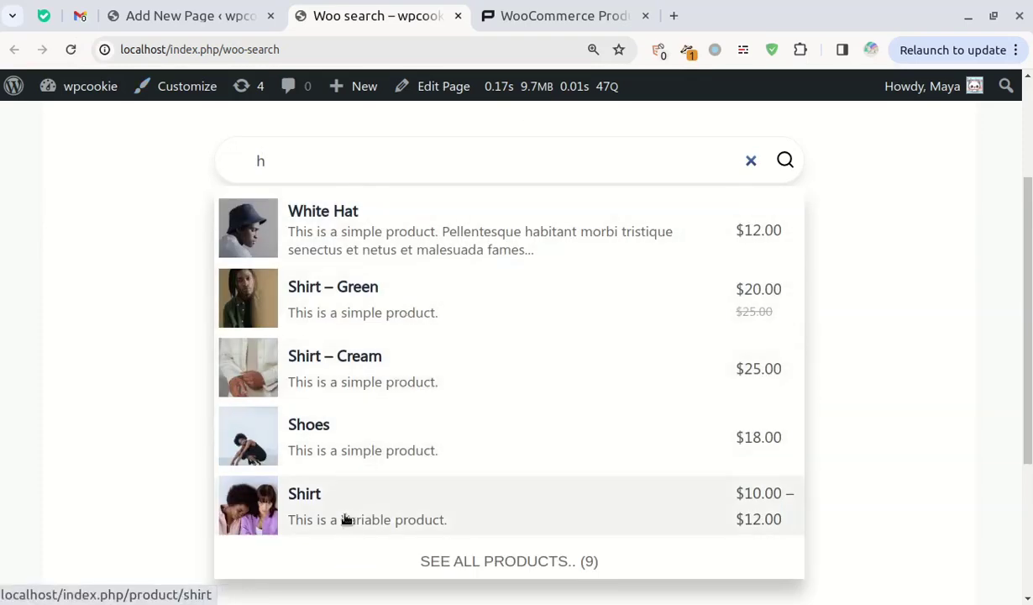
Change the shortcode's num value from 5 to 3 and update the page
{"action": "left_click", "coordinate": [205, 7]}
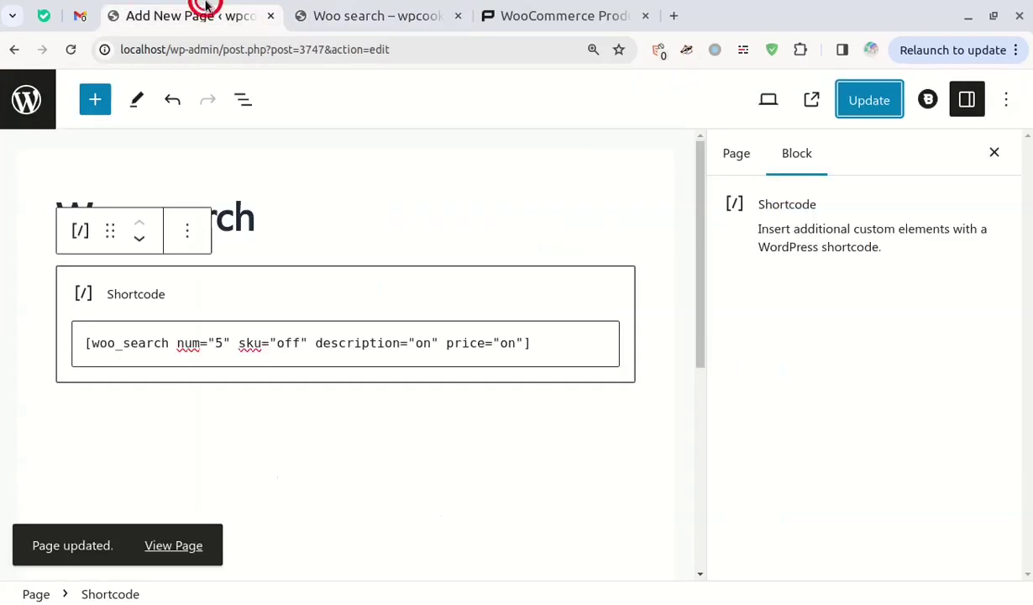
{"action": "left_click", "coordinate": [215, 343]}
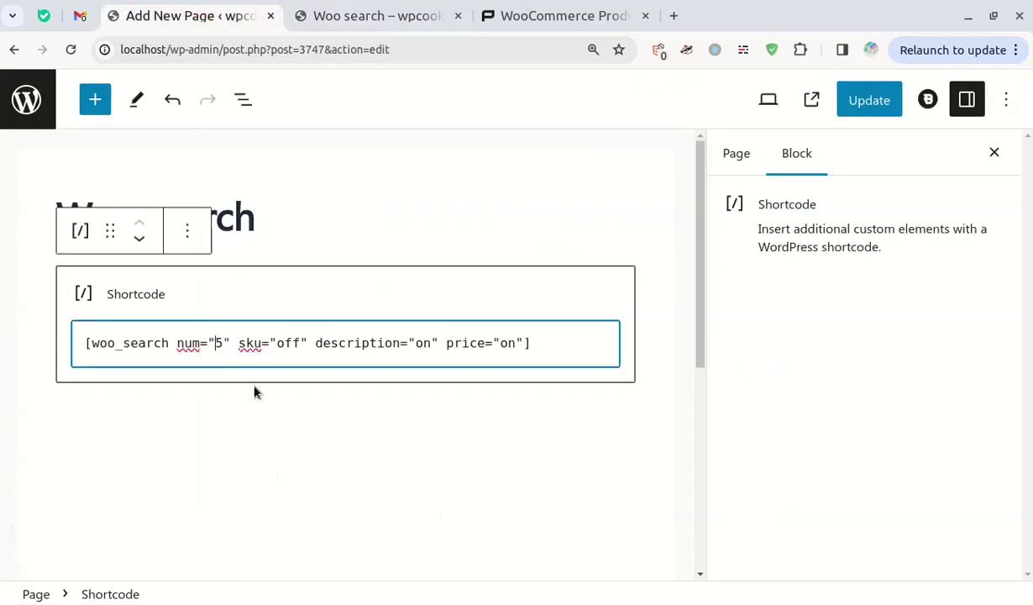
{"action": "double_click", "coordinate": [217, 344]}
{"action": "type", "text": "1"}
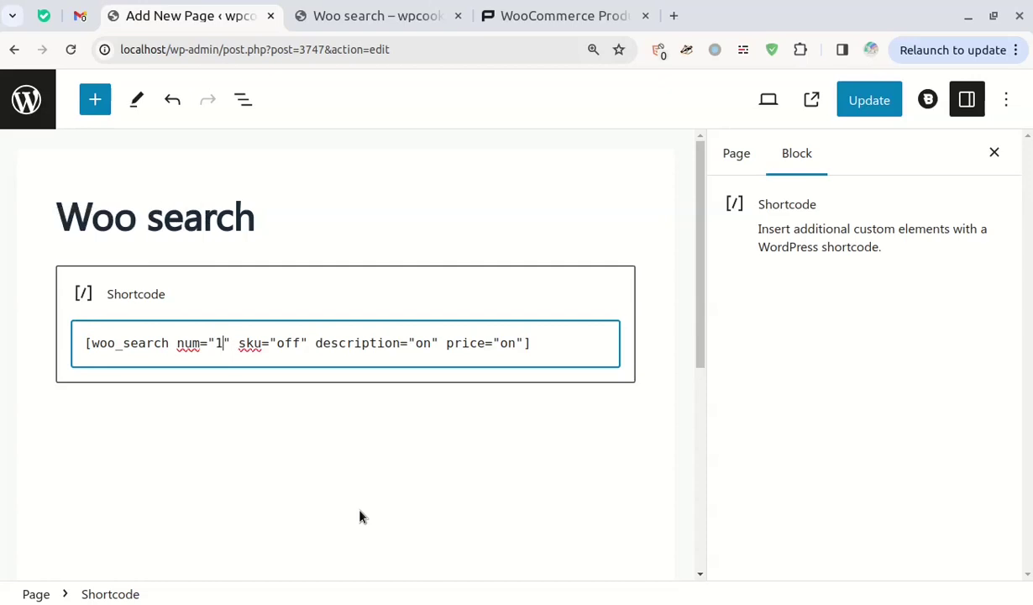
{"action": "key", "text": "BackSpace"}
{"action": "type", "text": "3"}
{"action": "left_click", "coordinate": [857, 103]}
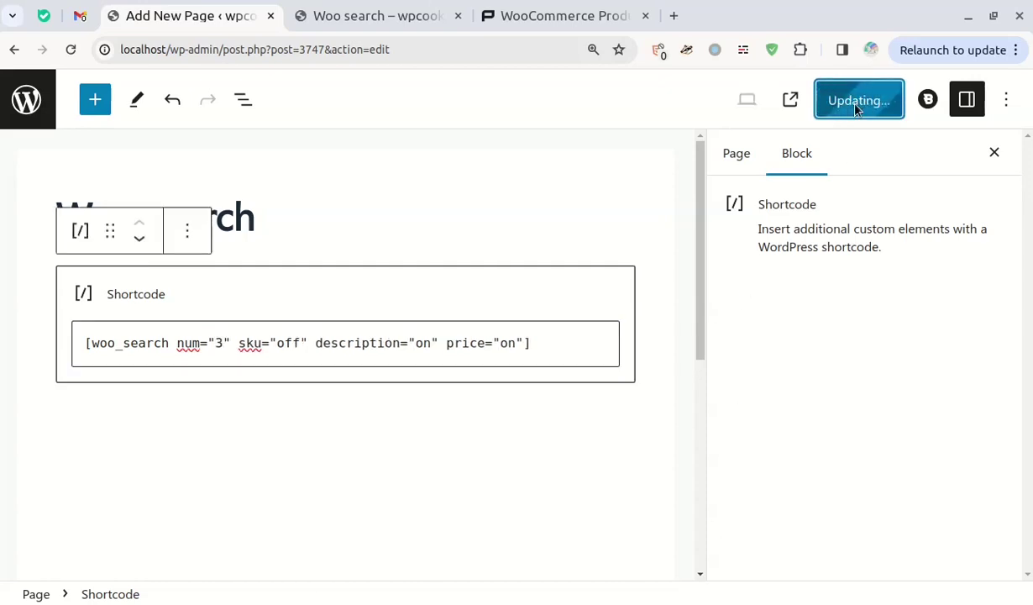
Reload the live Woo search page and search 'a' to see only three products
{"action": "left_click", "coordinate": [454, 12]}
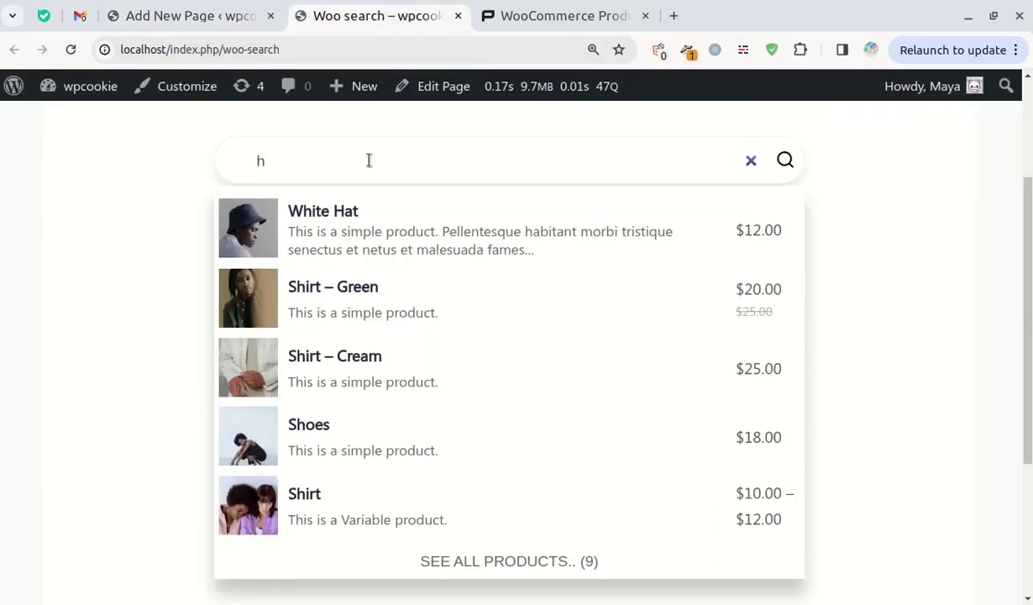
{"action": "left_click", "coordinate": [71, 49]}
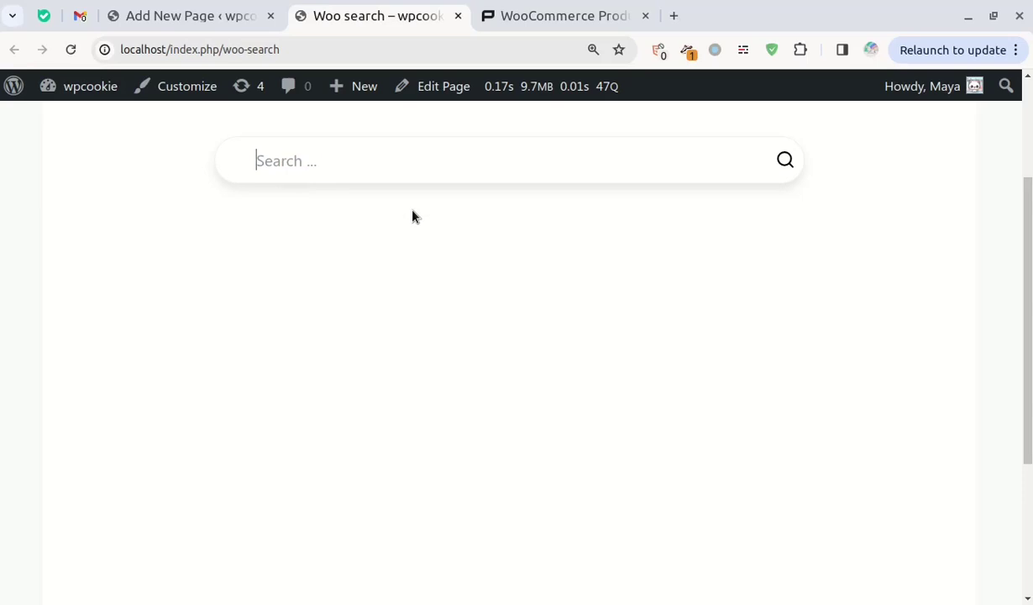
{"action": "type", "text": "h"}
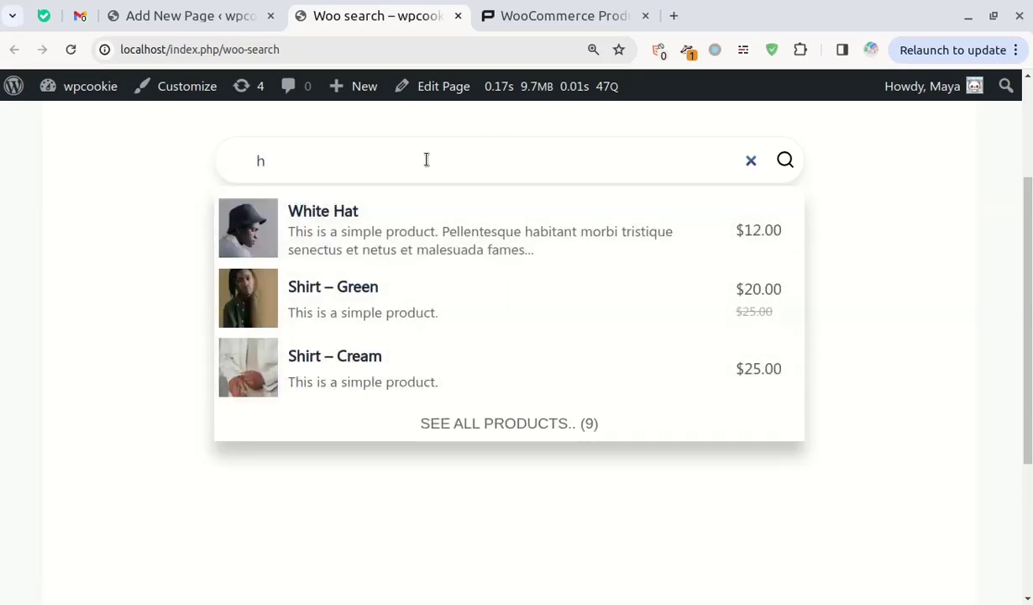
{"action": "key", "text": "BackSpace"}
{"action": "type", "text": "a"}
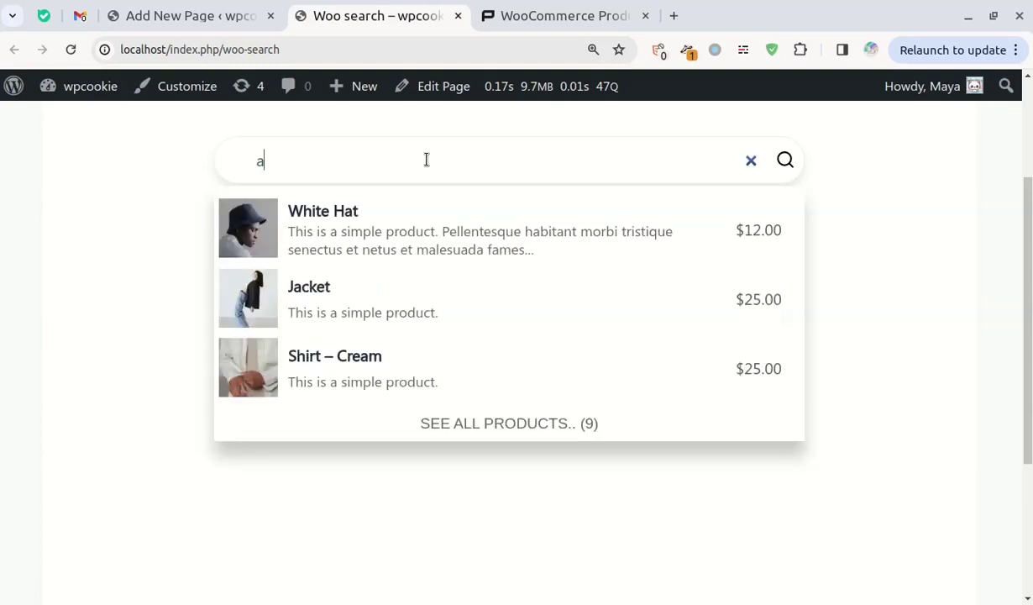
Change description="on" to description="off" in the shortcode and update the page
{"action": "left_click", "coordinate": [224, 7]}
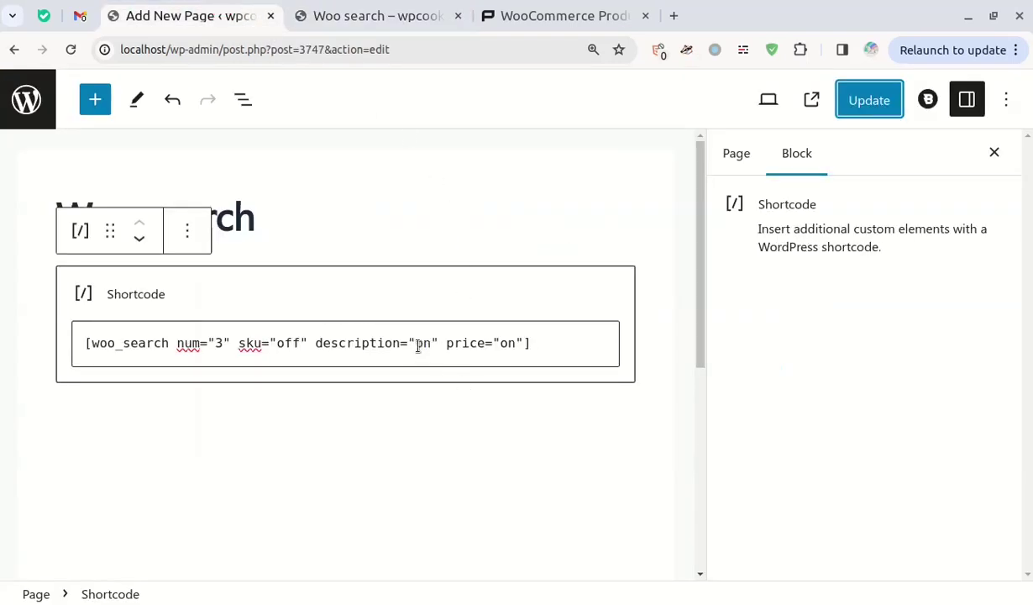
{"action": "left_click_drag", "start_coordinate": [415, 345], "coordinate": [422, 344]}
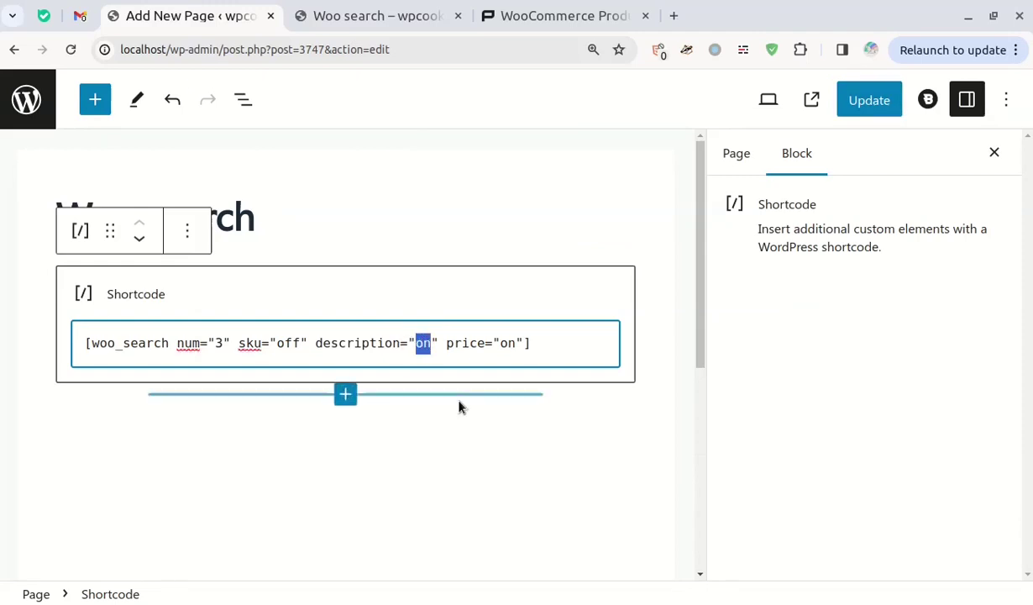
{"action": "type", "text": "off"}
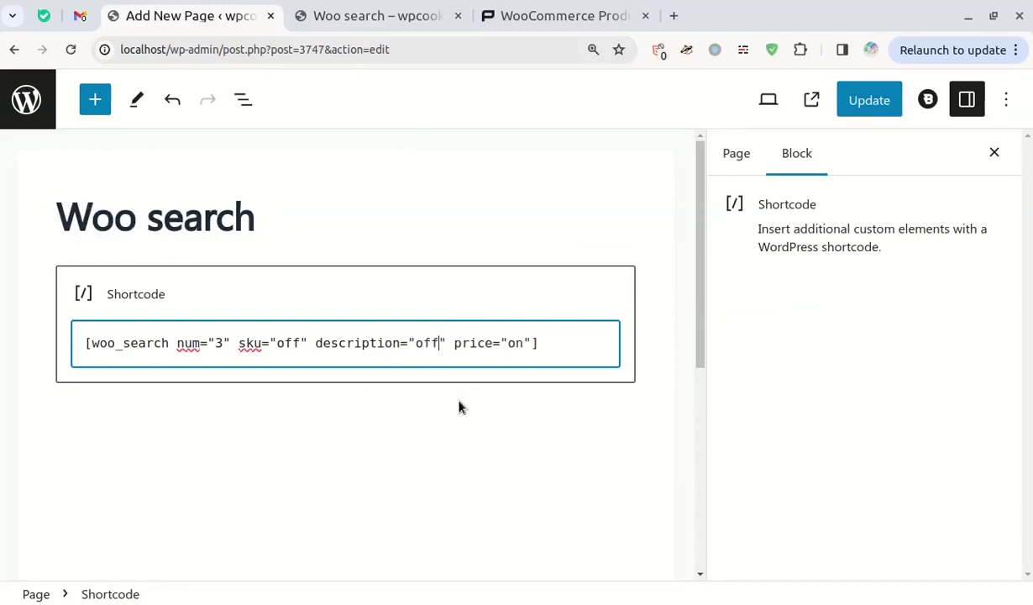
{"action": "left_click", "coordinate": [880, 100]}
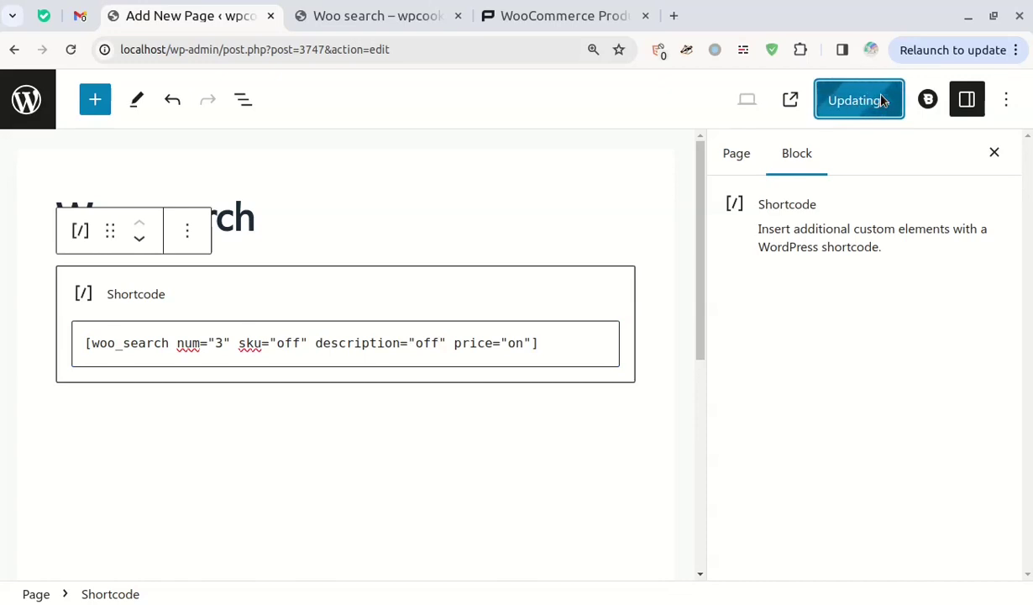
Reload the live Woo search page and search 'f' to see only names and prices
{"action": "left_click", "coordinate": [382, 16]}
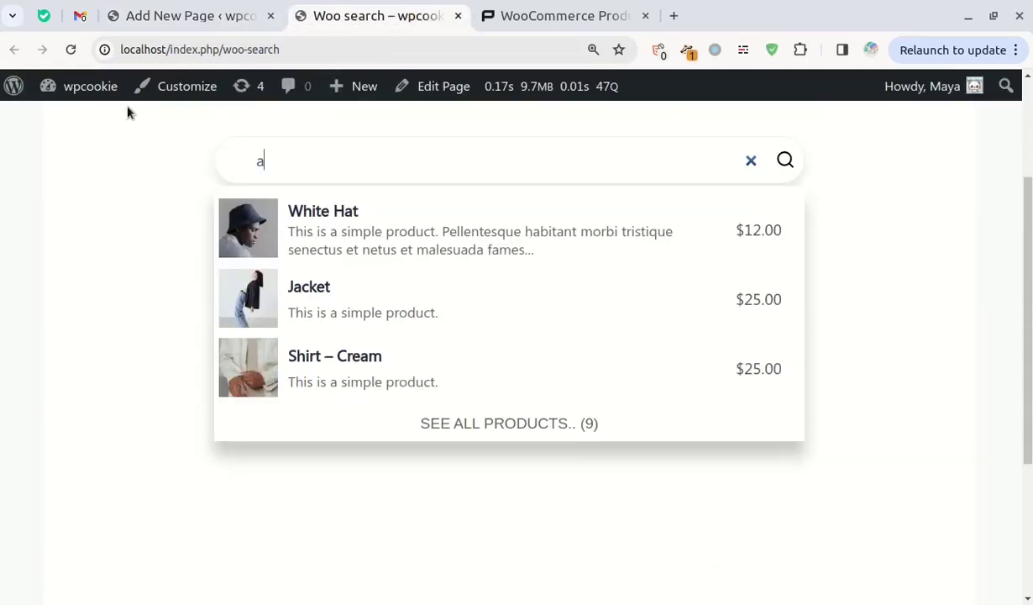
{"action": "left_click", "coordinate": [69, 52]}
{"action": "scroll", "coordinate": [432, 305], "scroll_direction": "up", "scroll_amount": 1}
{"action": "left_click", "coordinate": [388, 272]}
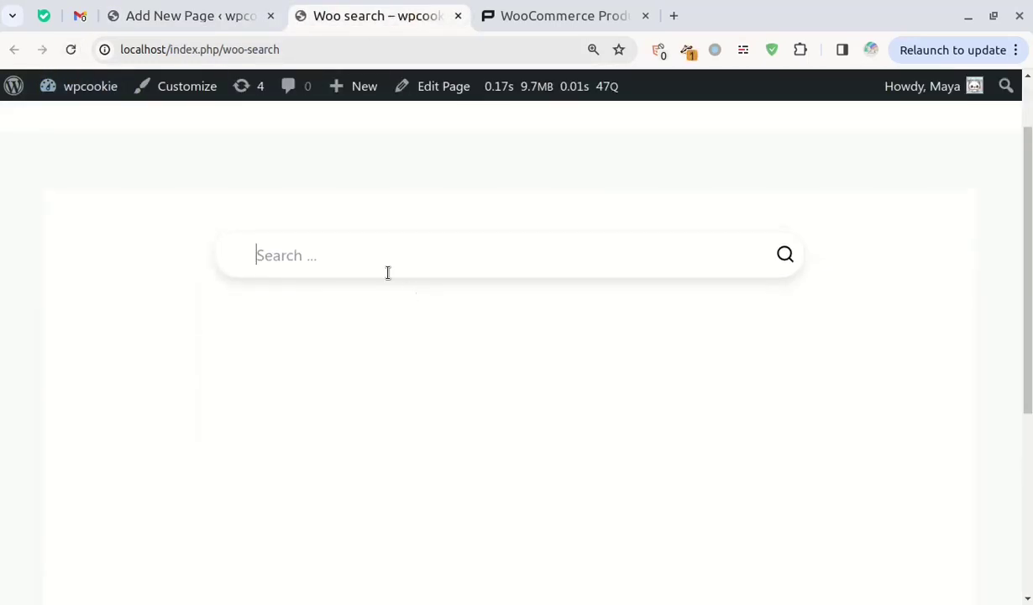
{"action": "type", "text": "f"}
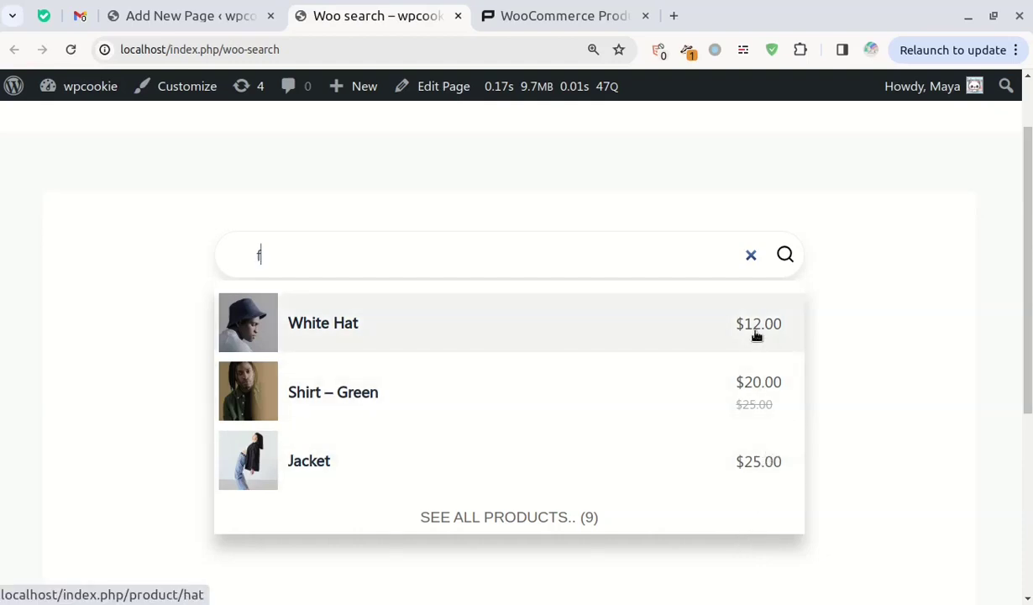
Set price="off" in the shortcode and update the page
{"action": "left_click", "coordinate": [202, 7]}
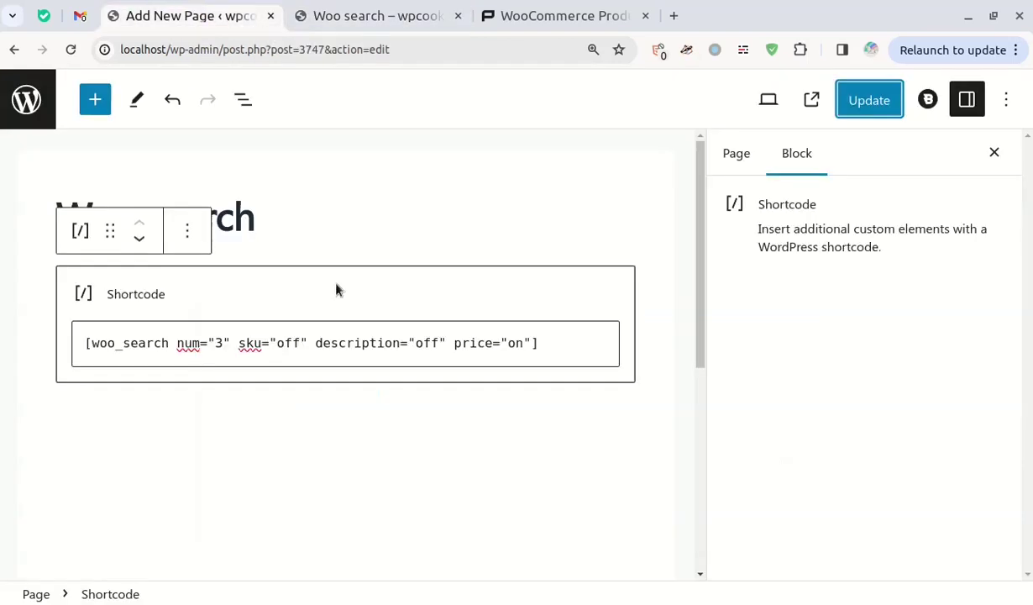
{"action": "double_click", "coordinate": [514, 343]}
{"action": "type", "text": "o"}
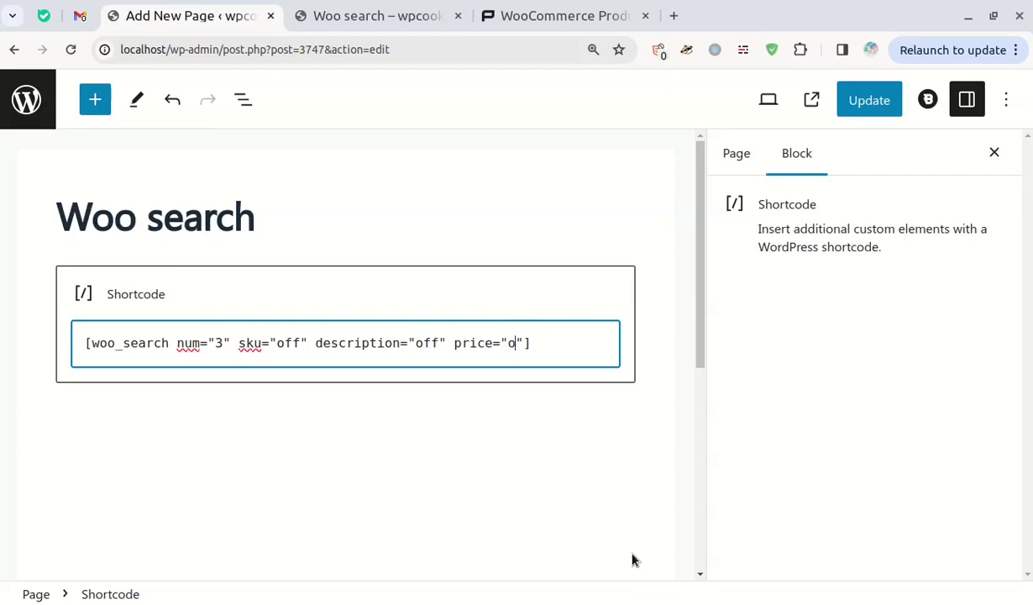
{"action": "left_click", "coordinate": [868, 99]}
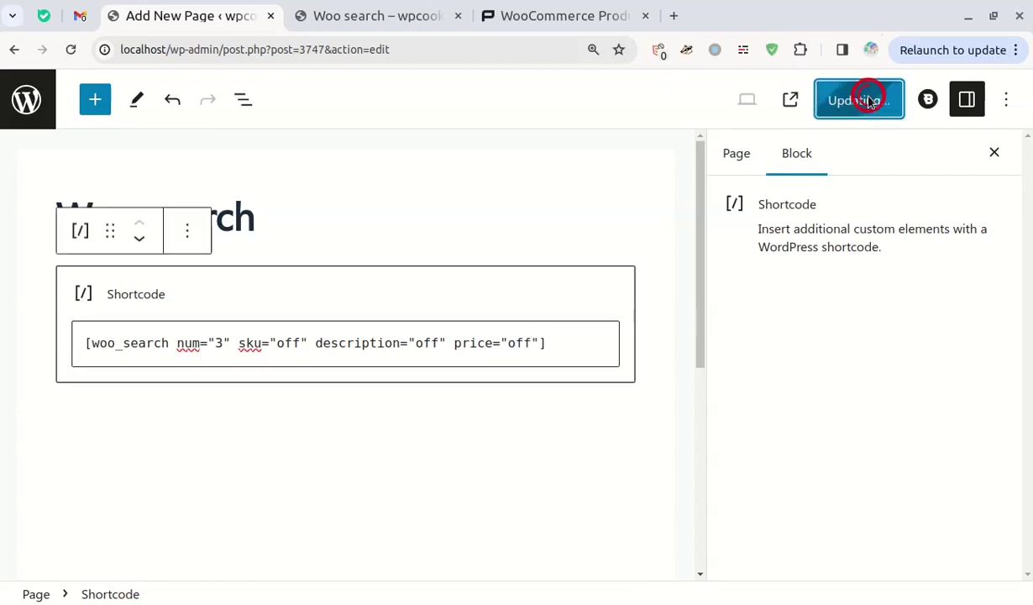
Search 'd' on the live Woo search page to confirm prices are hidden, then dismiss the results
{"action": "left_click", "coordinate": [409, 11]}
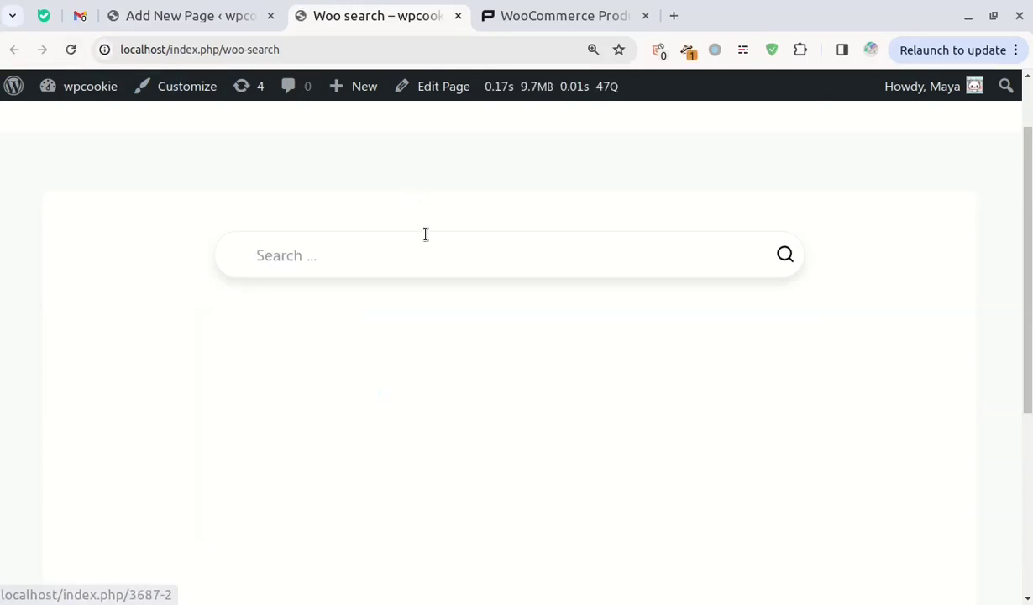
{"action": "type", "text": "d"}
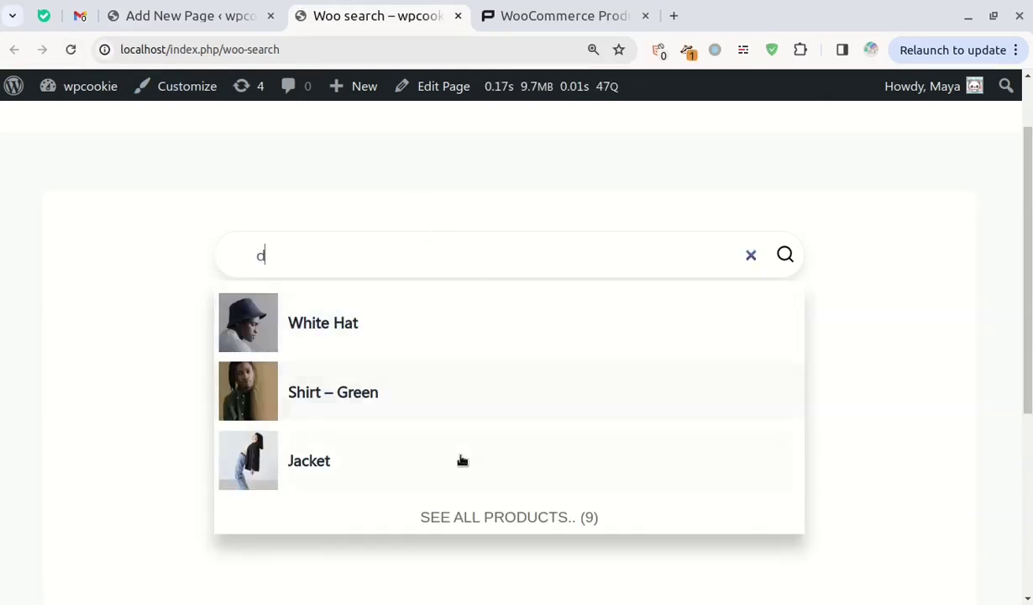
{"action": "left_click", "coordinate": [917, 342]}
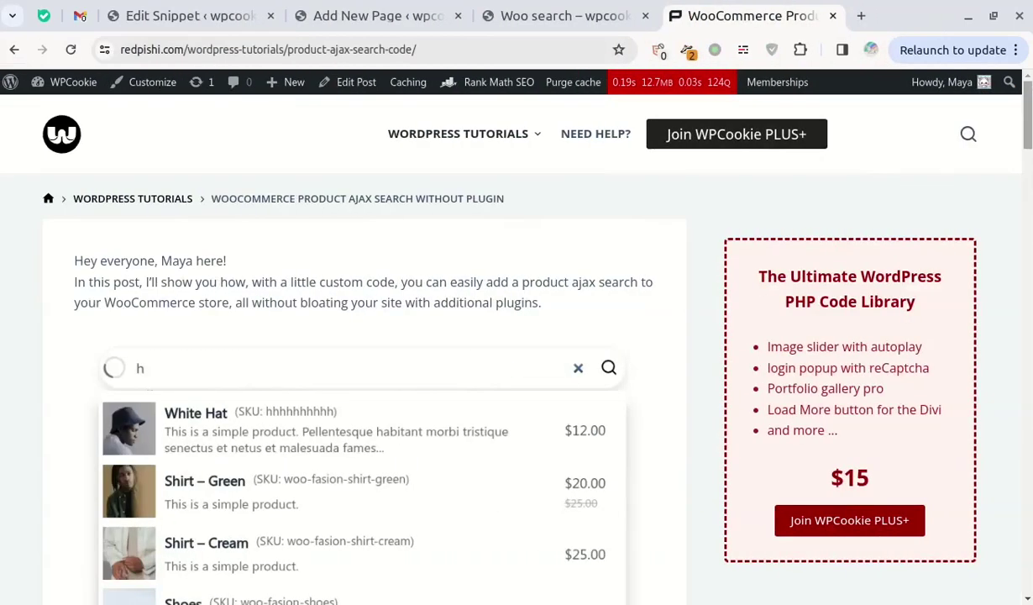
Scroll down the tutorial to the Product Ajax Search PLUS+ section
{"action": "scroll", "coordinate": [1029, 205], "scroll_direction": "down", "scroll_amount": 10}
{"action": "left_click_drag", "start_coordinate": [1030, 206], "coordinate": [1030, 307]}
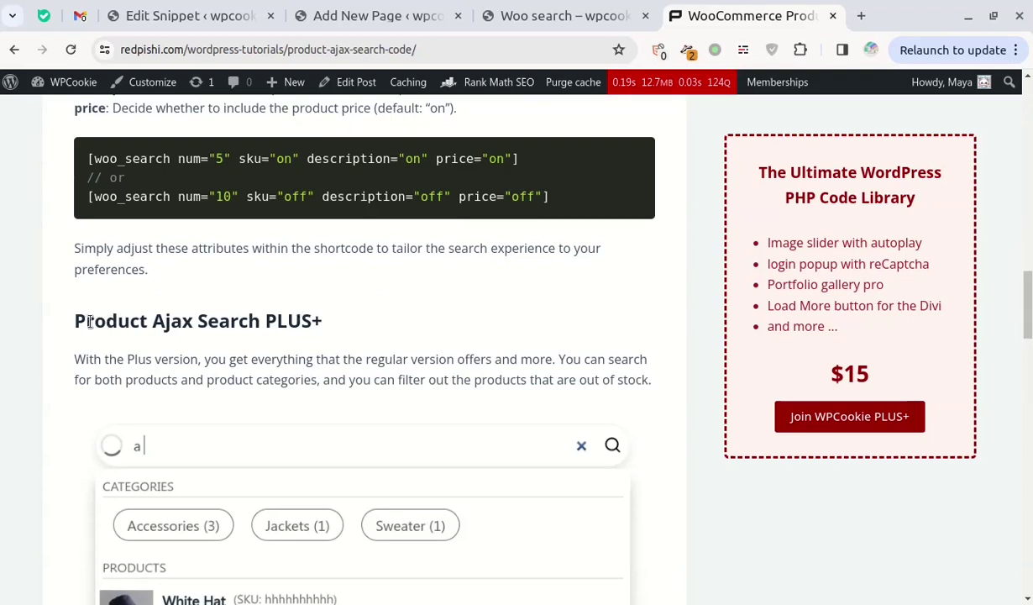
{"action": "left_click_drag", "start_coordinate": [86, 321], "coordinate": [202, 322]}
{"action": "left_click", "coordinate": [374, 343]}
{"action": "scroll", "coordinate": [727, 410], "scroll_direction": "down", "scroll_amount": 1}
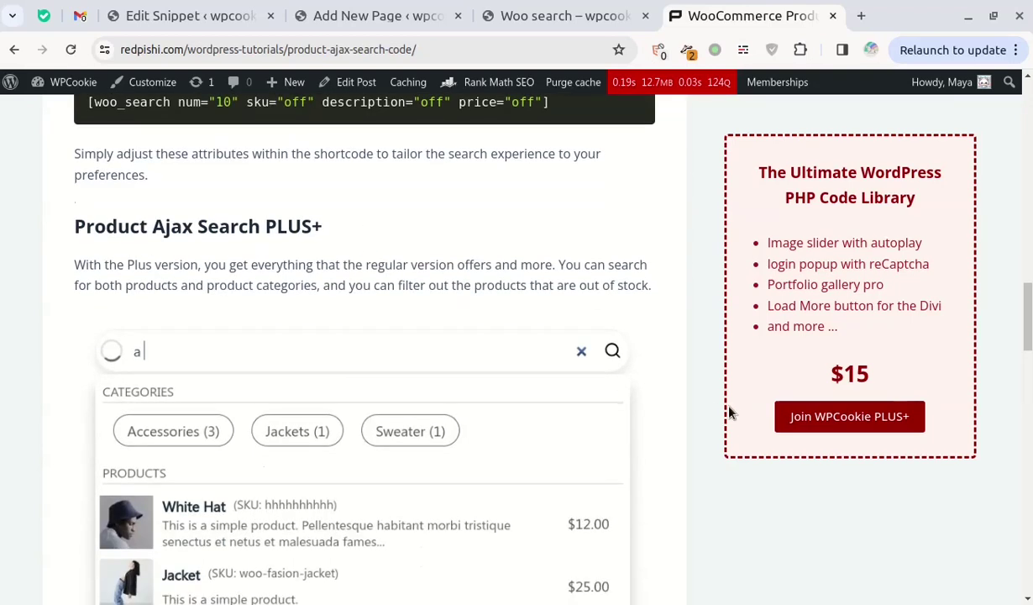
{"action": "scroll", "coordinate": [729, 411], "scroll_direction": "down", "scroll_amount": 5}
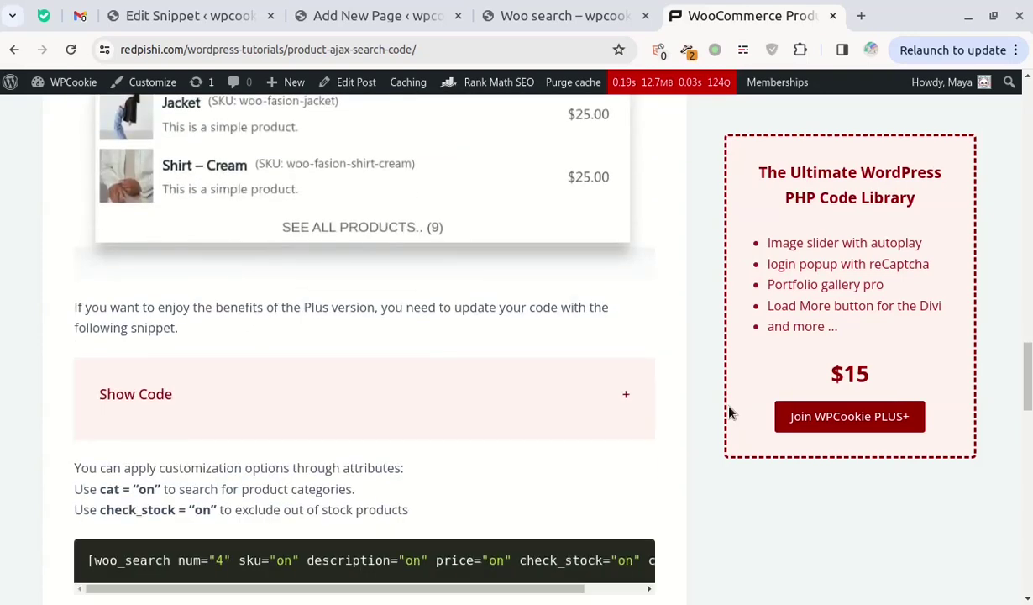
Expand the PLUS+ code snippet with Show Code and copy the whole code
{"action": "left_click", "coordinate": [233, 382]}
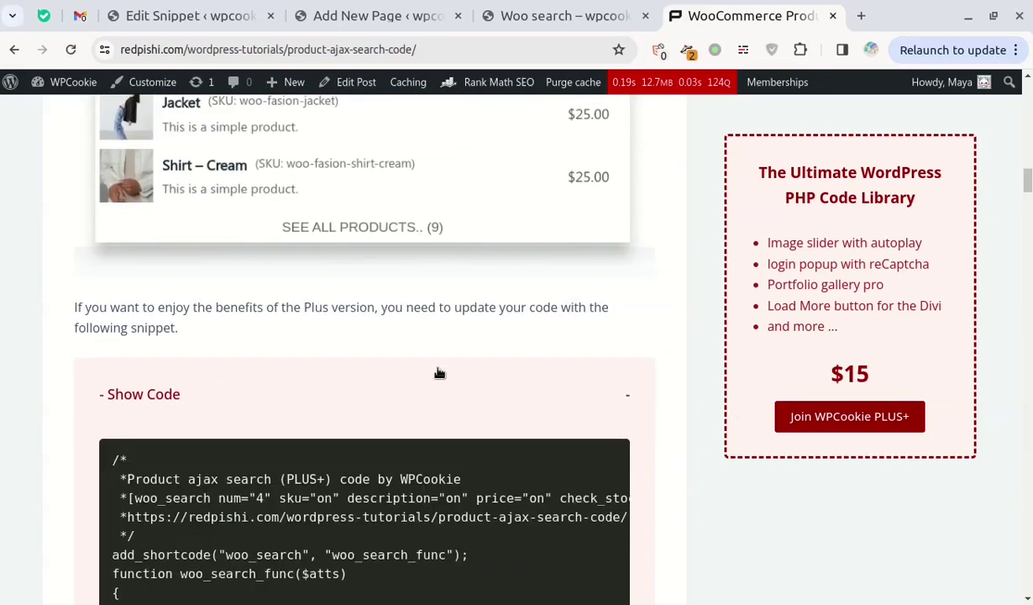
{"action": "scroll", "coordinate": [438, 371], "scroll_direction": "down", "scroll_amount": 2}
{"action": "left_click_drag", "start_coordinate": [366, 480], "coordinate": [609, 388]}
{"action": "left_click", "coordinate": [598, 266]}
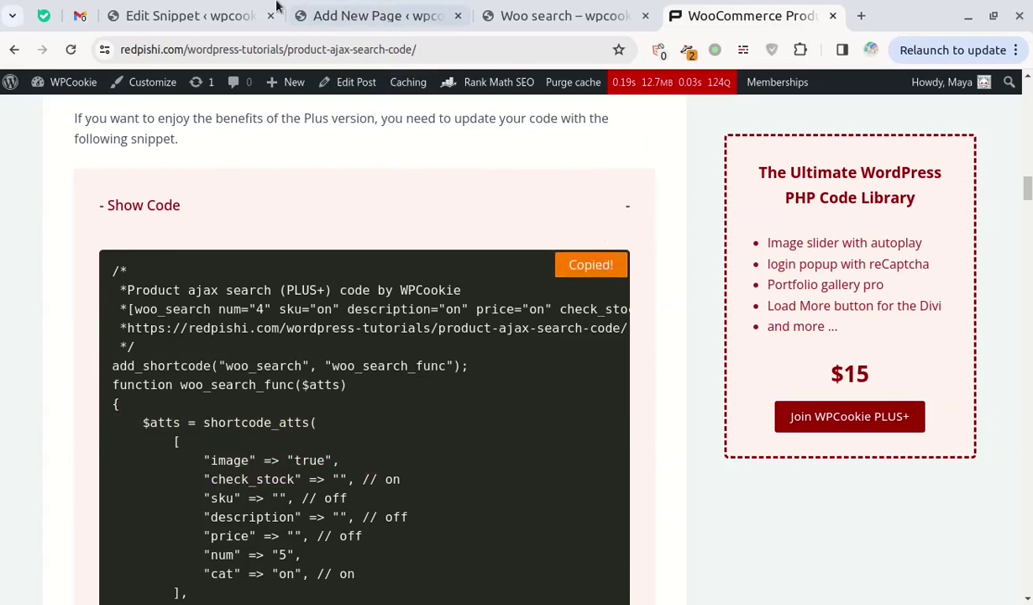
Replace the Product Ajax Search snippet's code with the pasted PLUS+ code and save it
{"action": "left_click", "coordinate": [186, 15]}
{"action": "left_click", "coordinate": [397, 451]}
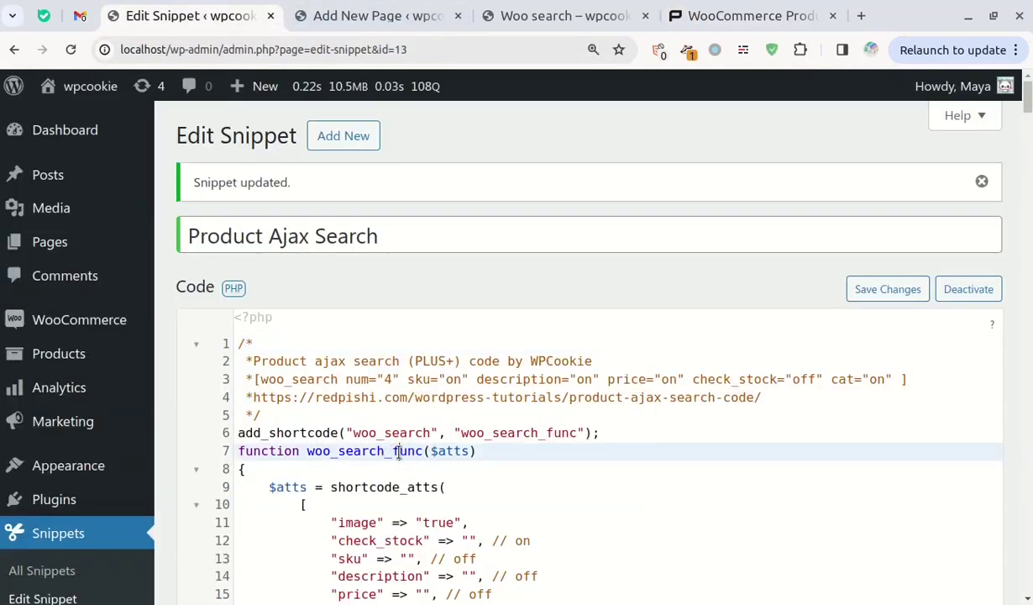
{"action": "key", "text": "ctrl+a"}
{"action": "key", "text": "Delete"}
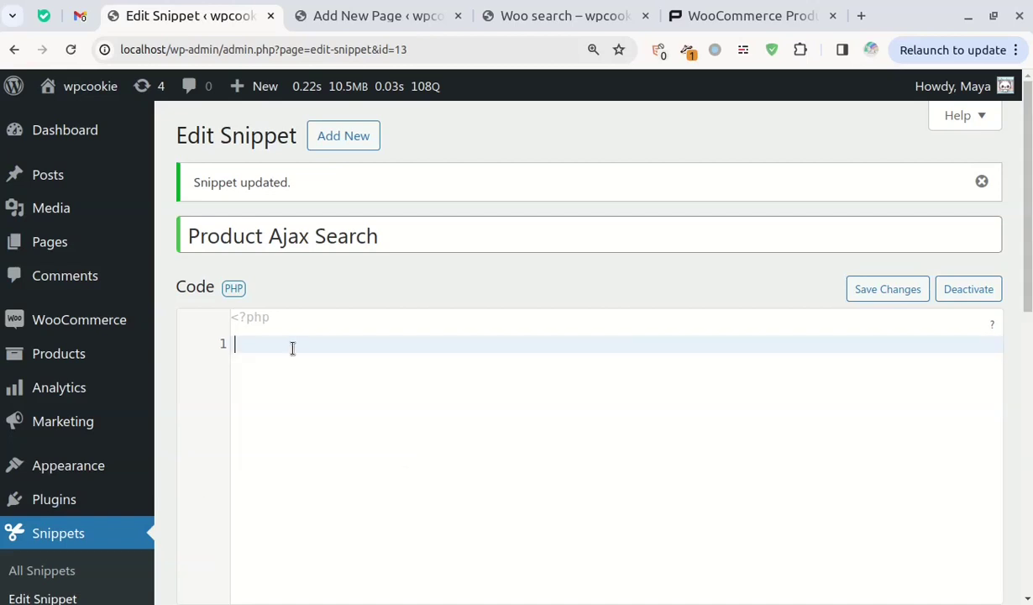
{"action": "right_click", "coordinate": [292, 347]}
{"action": "left_click", "coordinate": [340, 186]}
{"action": "scroll", "coordinate": [226, 521], "scroll_direction": "down", "scroll_amount": 10}
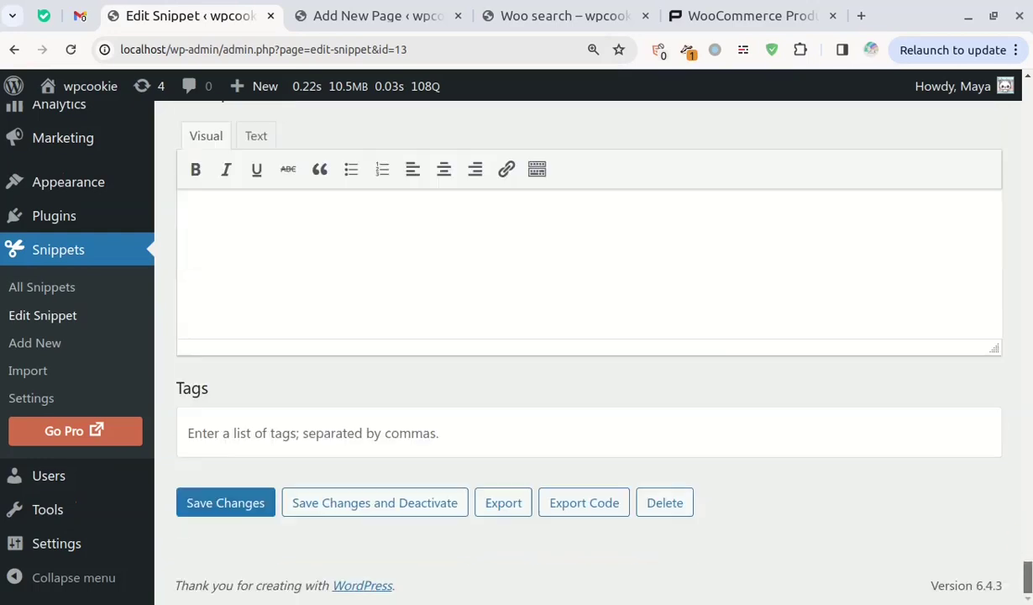
{"action": "scroll", "coordinate": [220, 516], "scroll_direction": "up", "scroll_amount": 8}
{"action": "key", "text": "ctrl+s"}
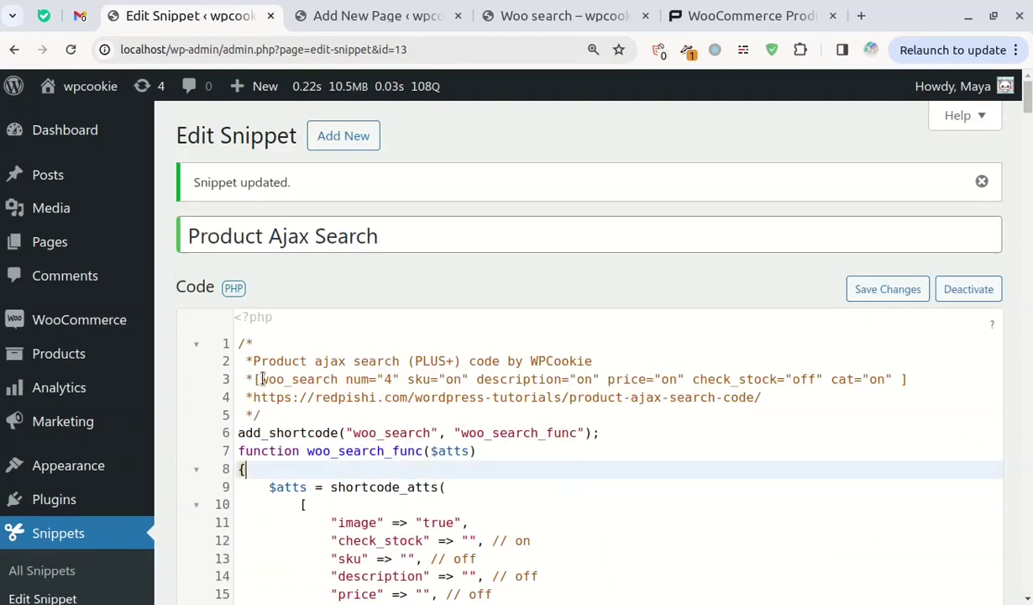
Copy the example woo_search shortcode from the snippet's comment line
{"action": "left_click_drag", "start_coordinate": [252, 378], "coordinate": [907, 378]}
{"action": "right_click", "coordinate": [896, 384]}
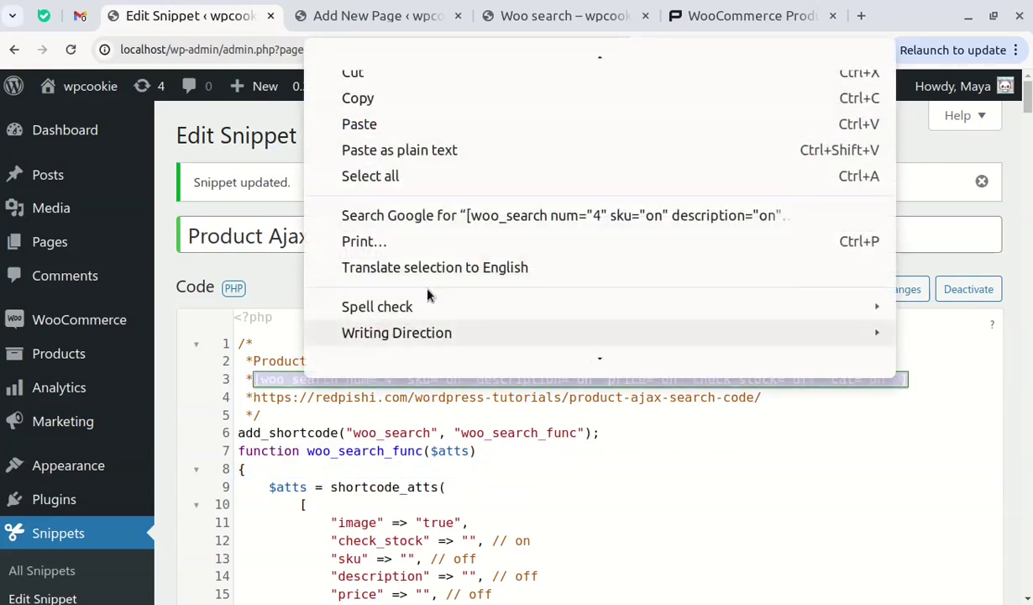
{"action": "left_click", "coordinate": [377, 99]}
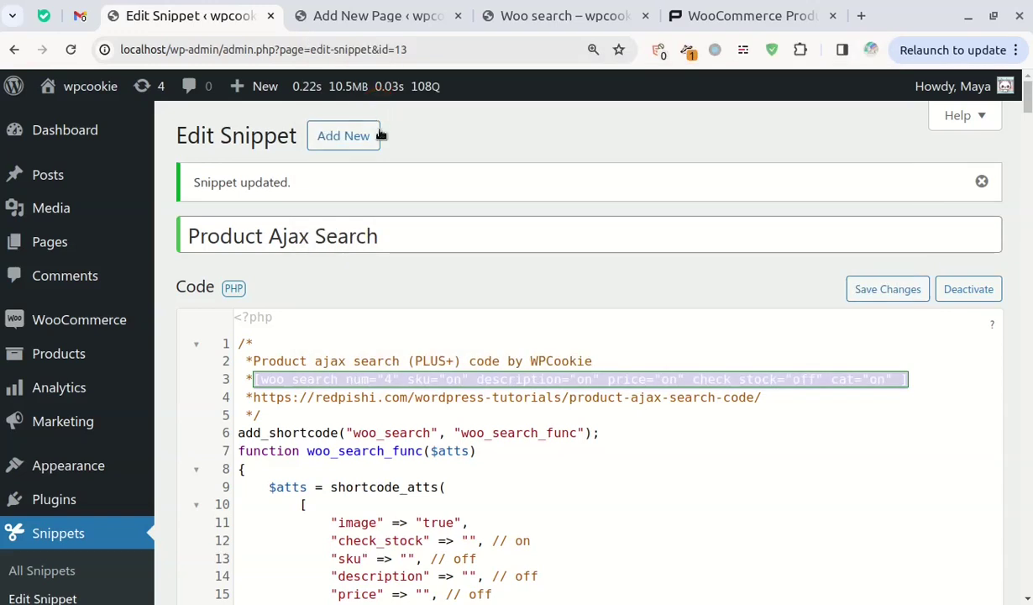
Swap the page's shortcode for the PLUS+ example (num="4", check_stock="off", cat="on") and update
{"action": "left_click", "coordinate": [346, 15]}
{"action": "double_click", "coordinate": [284, 344]}
{"action": "key", "text": "ctrl+a"}
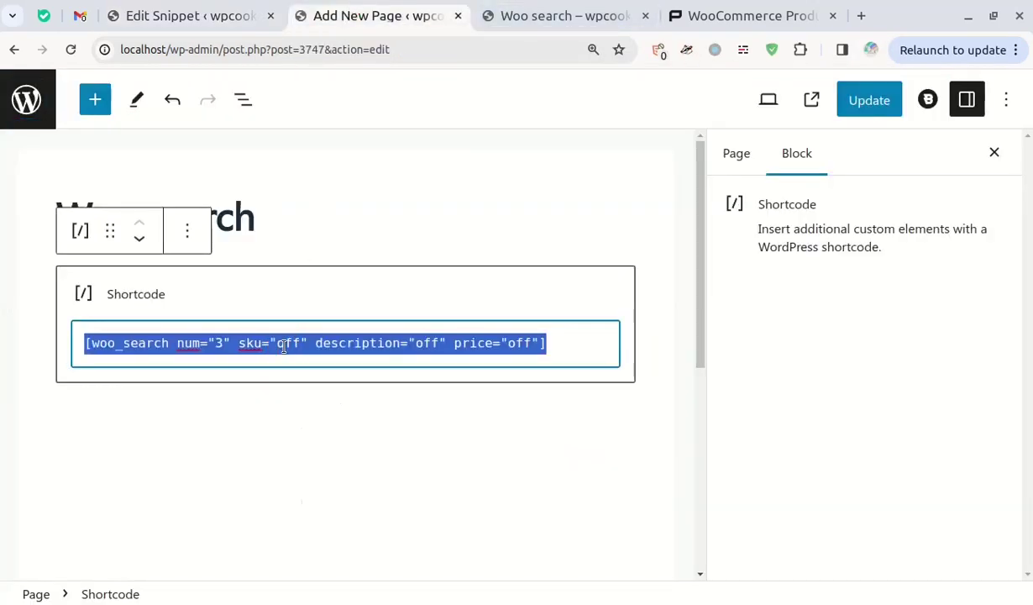
{"action": "key", "text": "BackSpace"}
{"action": "right_click", "coordinate": [289, 346]}
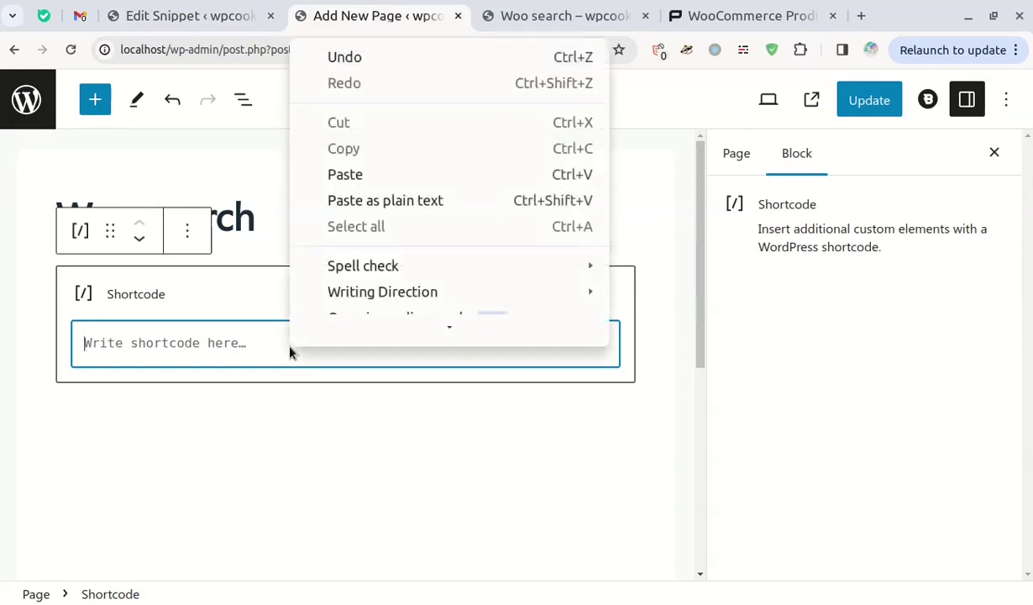
{"action": "left_click", "coordinate": [376, 199]}
{"action": "left_click", "coordinate": [858, 101]}
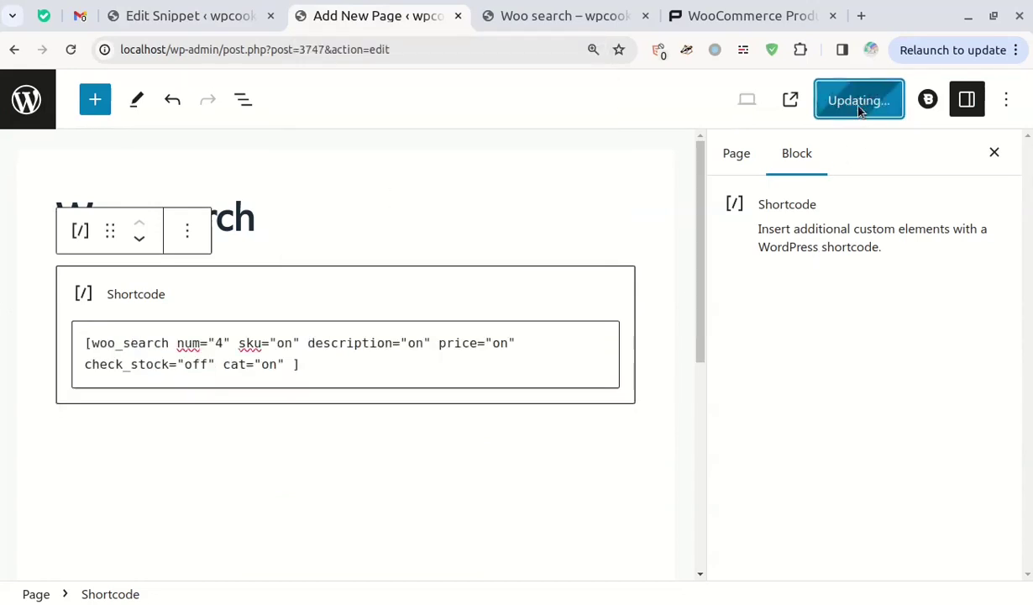
On the reloaded live Woo search page, search 'shi' and open the Shirts category result
{"action": "left_click", "coordinate": [575, 13]}
{"action": "left_click", "coordinate": [72, 51]}
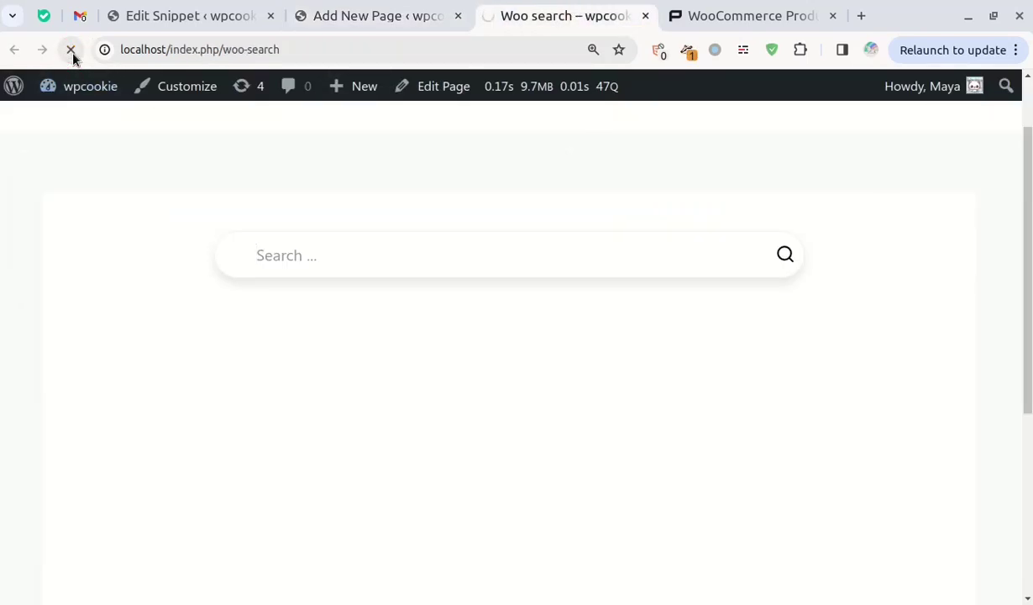
{"action": "left_click", "coordinate": [514, 249]}
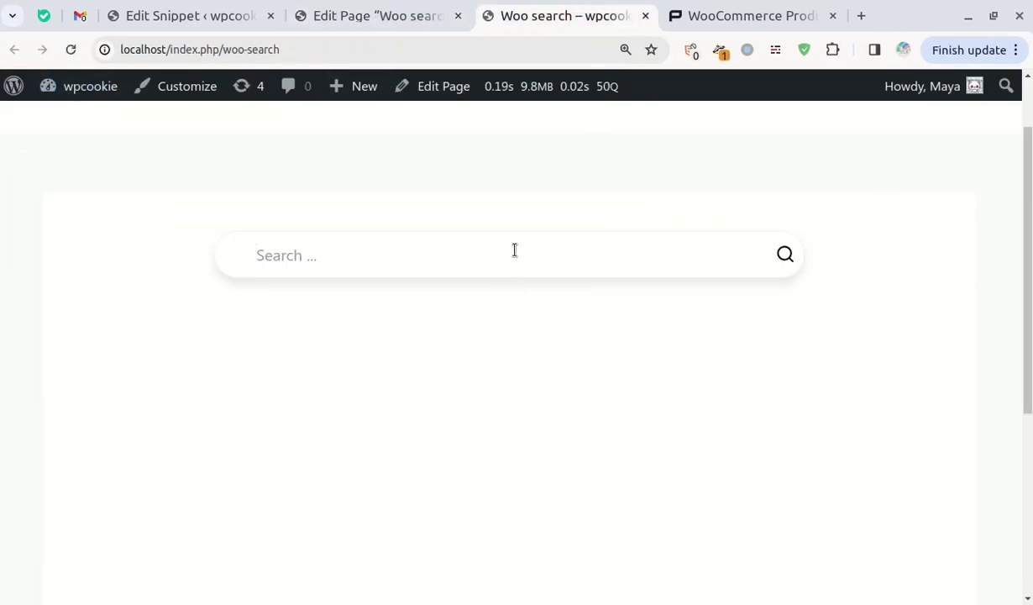
{"action": "type", "text": "shi"}
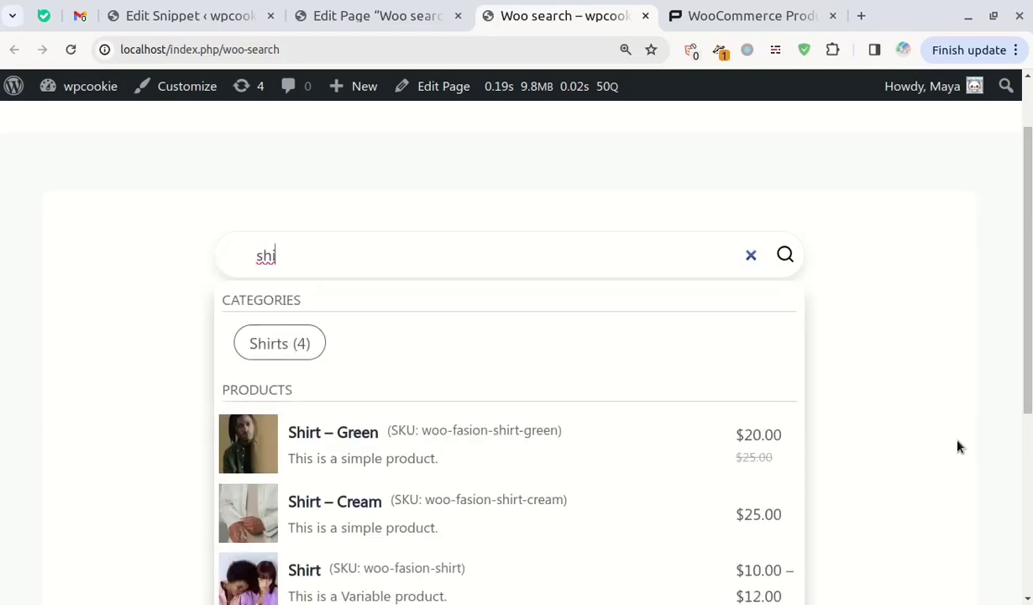
{"action": "scroll", "coordinate": [1027, 422], "scroll_direction": "down", "scroll_amount": 2}
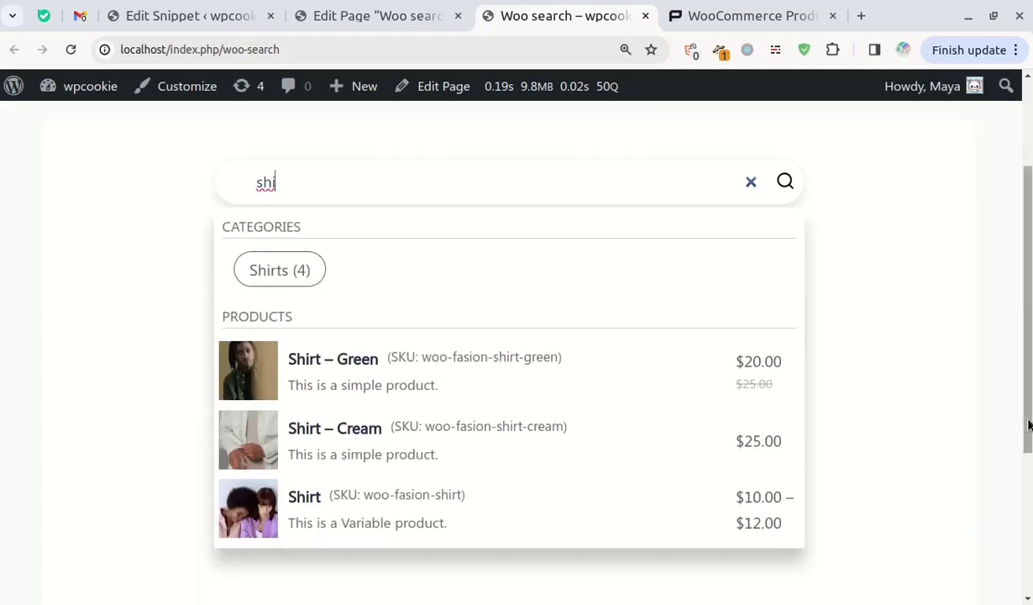
{"action": "left_click", "coordinate": [300, 250]}
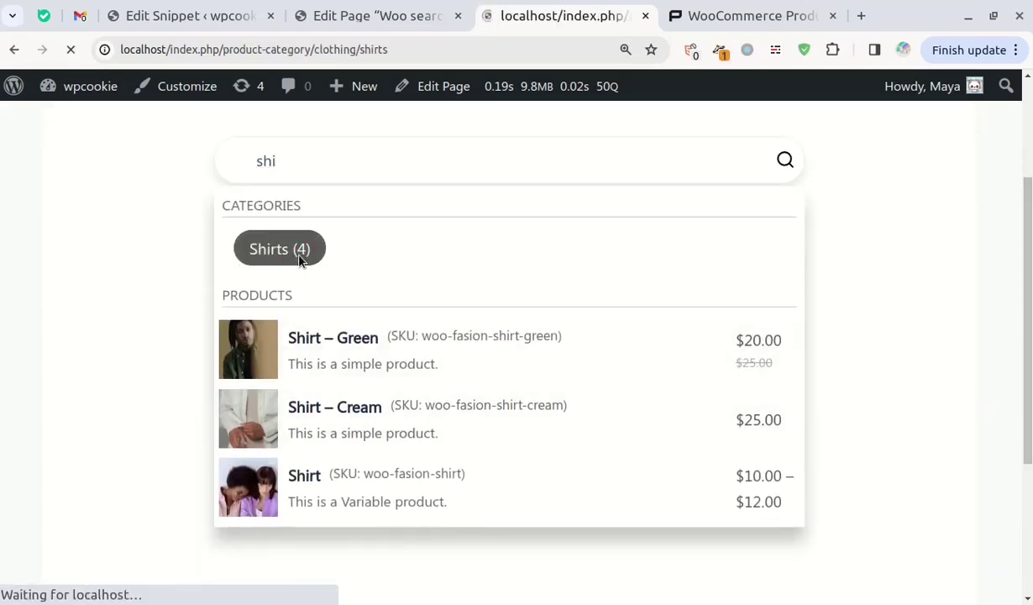
{"action": "scroll", "coordinate": [936, 380], "scroll_direction": "down", "scroll_amount": 4}
{"action": "scroll", "coordinate": [804, 432], "scroll_direction": "up", "scroll_amount": 4}
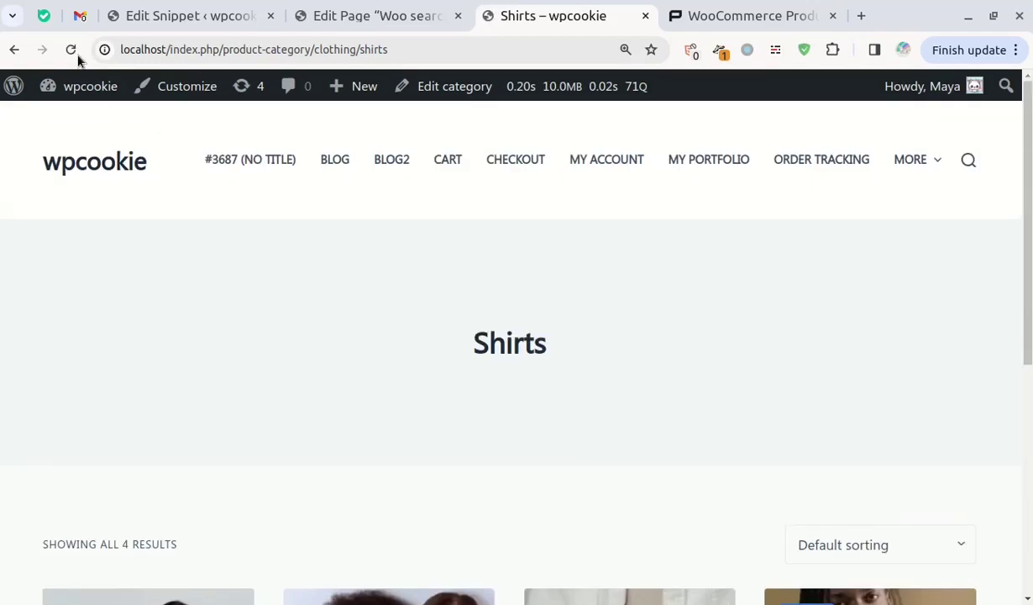
Return to the Woo search page and search 'so', showing Accessories (3) and sold-out Socks
{"action": "left_click", "coordinate": [14, 49]}
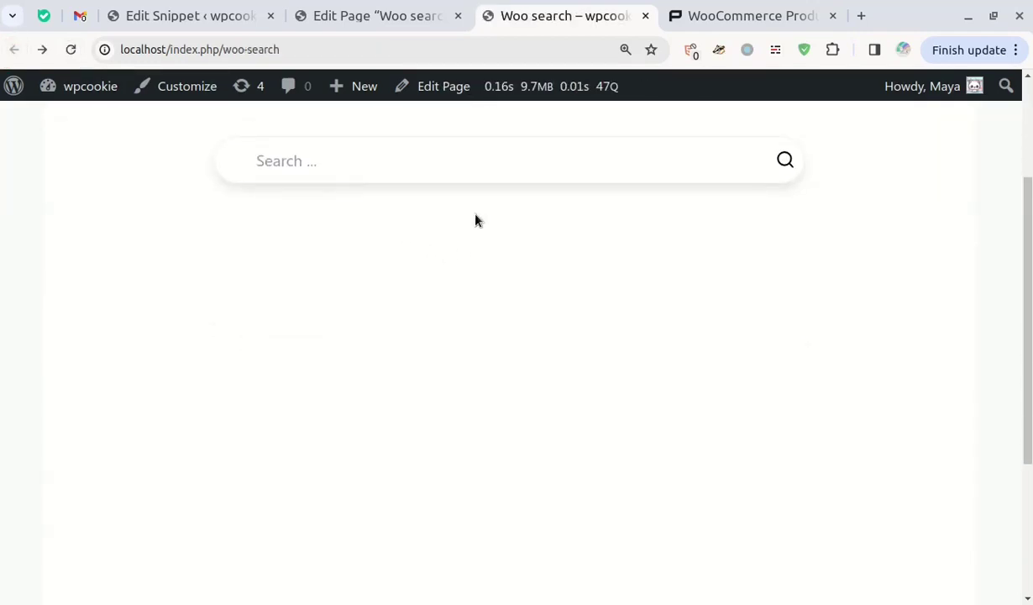
{"action": "left_click", "coordinate": [417, 152]}
{"action": "scroll", "coordinate": [847, 319], "scroll_direction": "up", "scroll_amount": 2}
{"action": "type", "text": "s"}
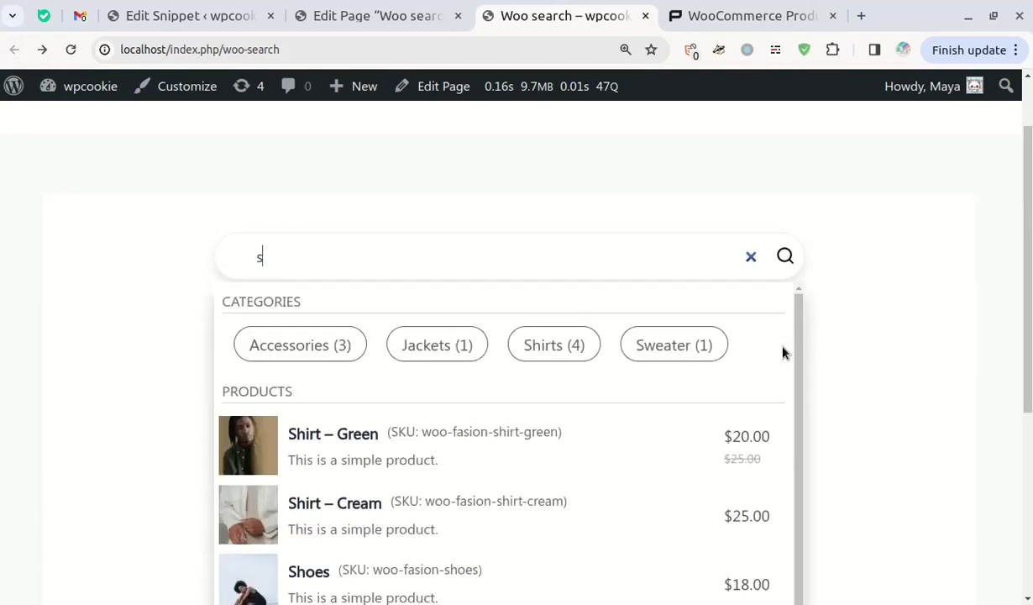
{"action": "type", "text": "o"}
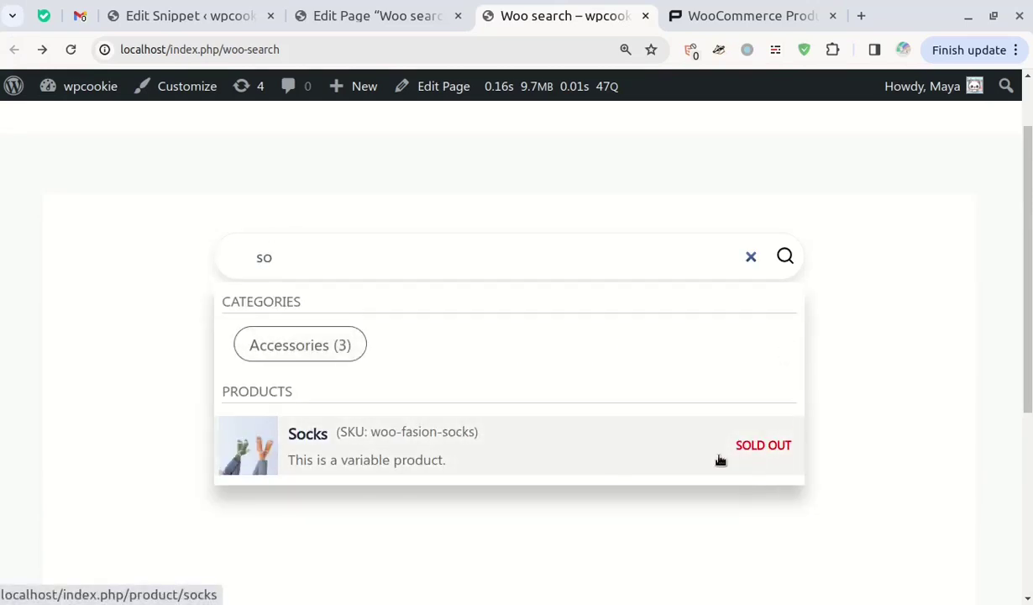
{"action": "left_click", "coordinate": [585, 212]}
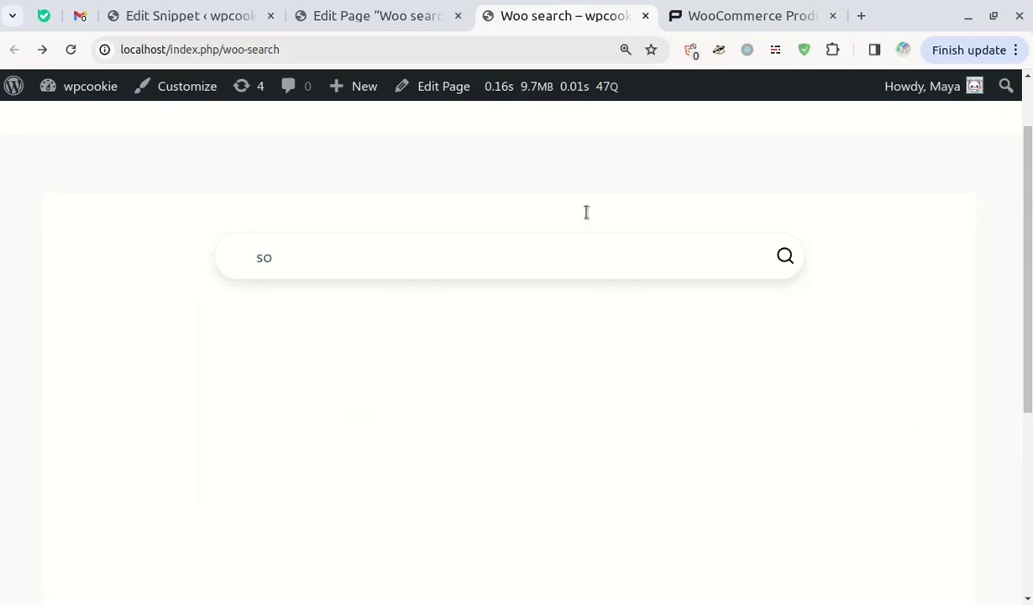
Change the shortcode's check_stock value from "off" to "on" and update the Woo search page
{"action": "left_click", "coordinate": [407, 7]}
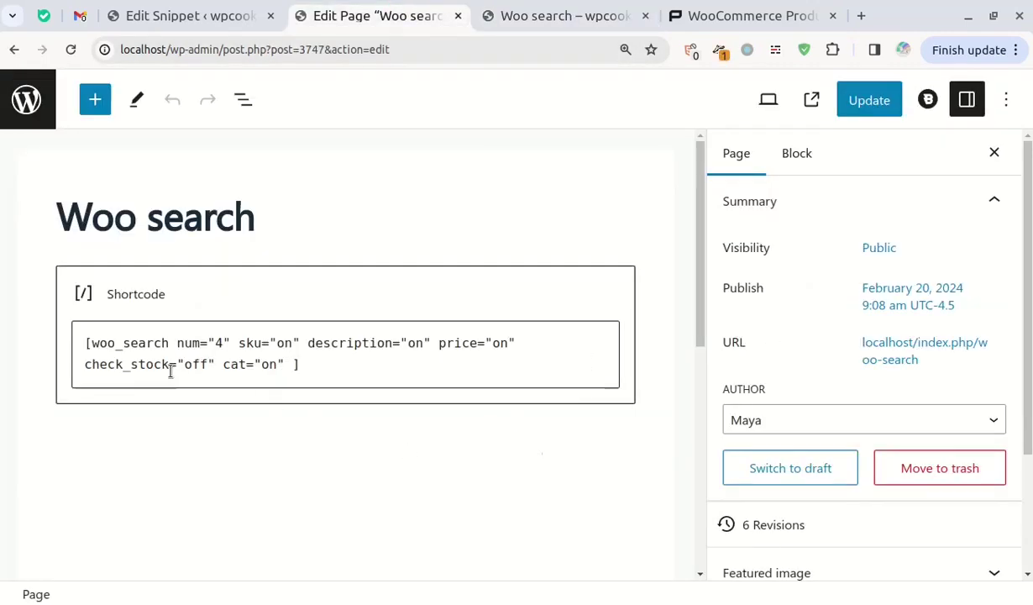
{"action": "left_click_drag", "start_coordinate": [224, 362], "coordinate": [285, 362]}
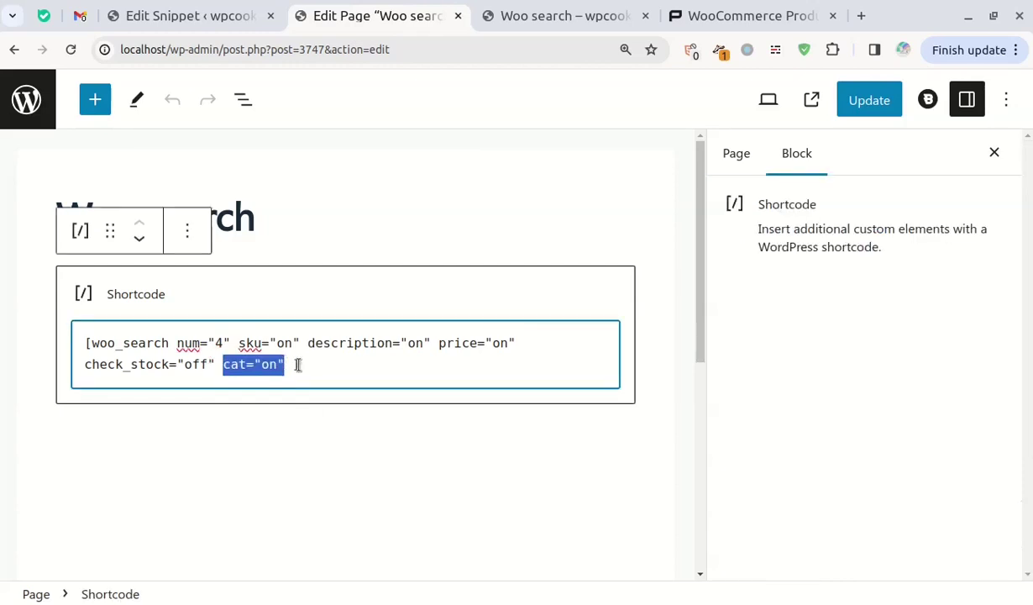
{"action": "left_click", "coordinate": [297, 364]}
{"action": "left_click_drag", "start_coordinate": [101, 366], "coordinate": [107, 364]}
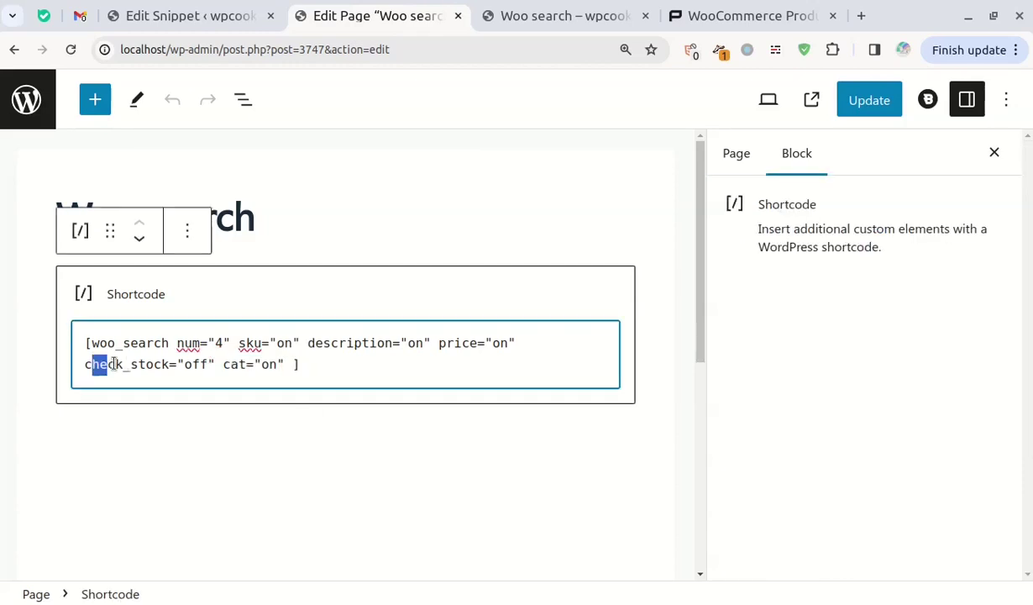
{"action": "left_click", "coordinate": [145, 364]}
{"action": "left_click_drag", "start_coordinate": [183, 365], "coordinate": [210, 365]}
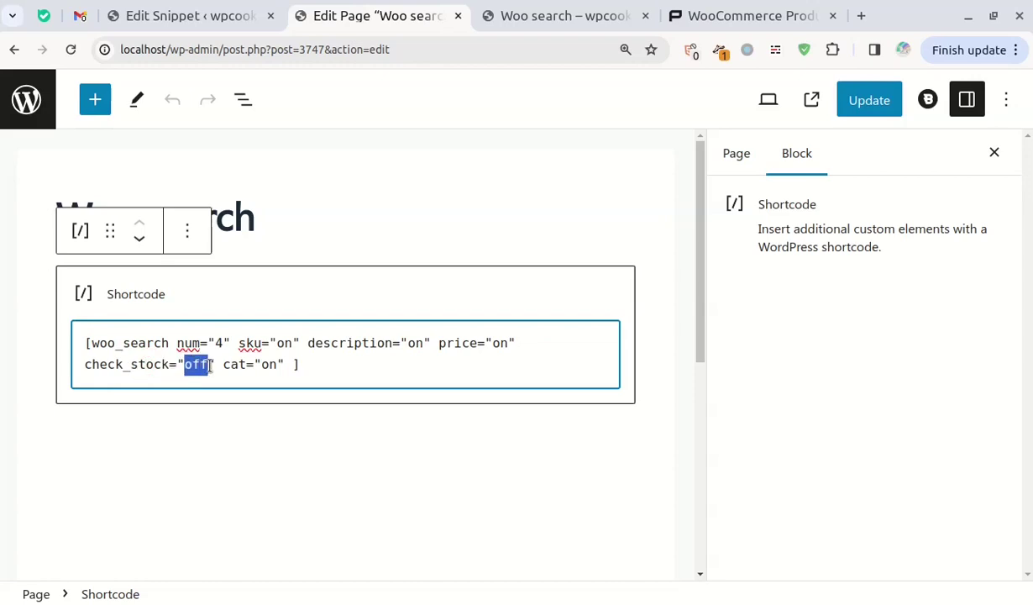
{"action": "type", "text": "on"}
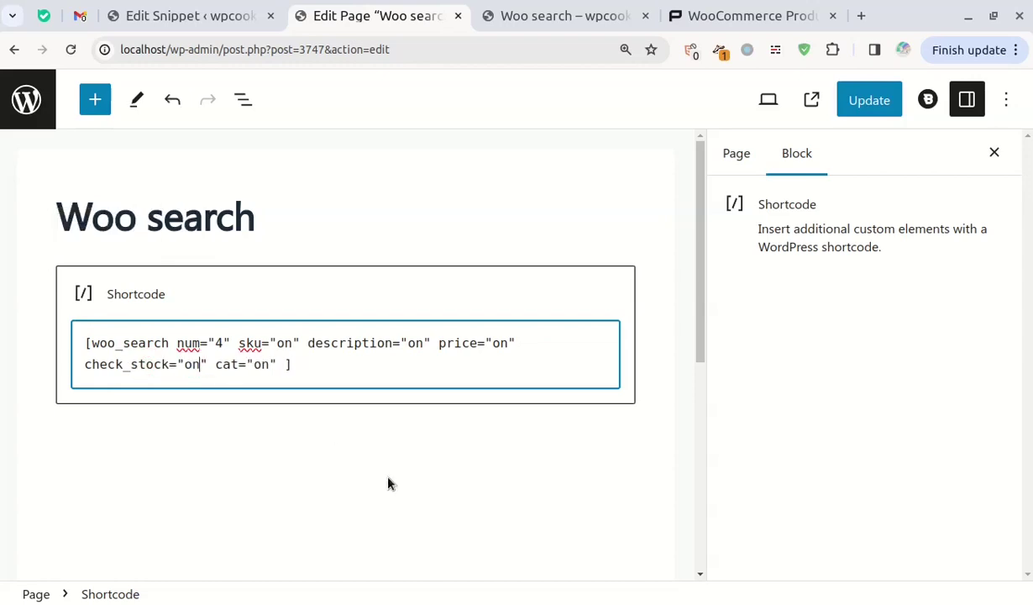
{"action": "left_click", "coordinate": [867, 100]}
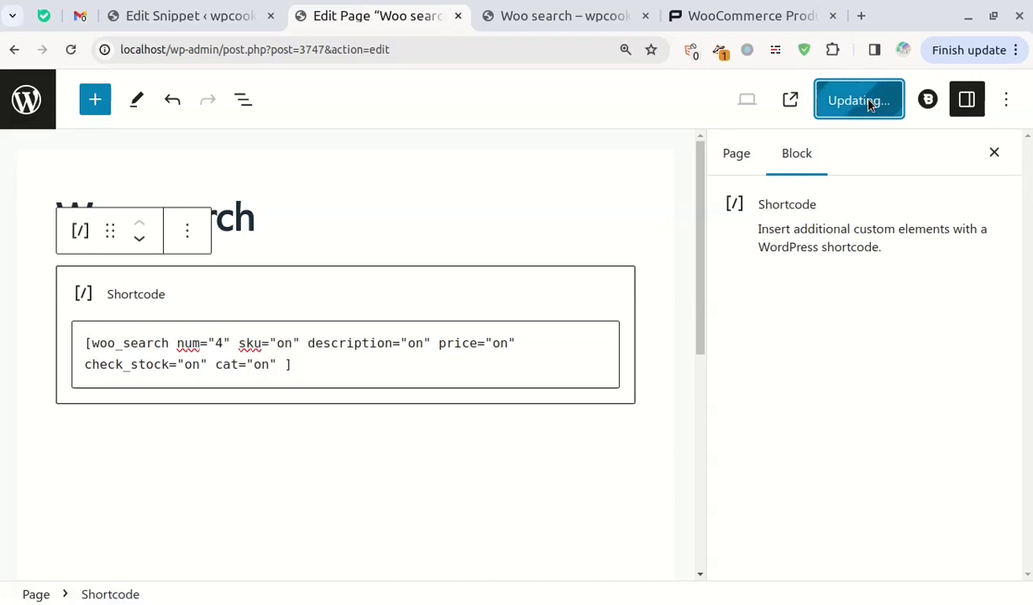
{"action": "left_click", "coordinate": [546, 10]}
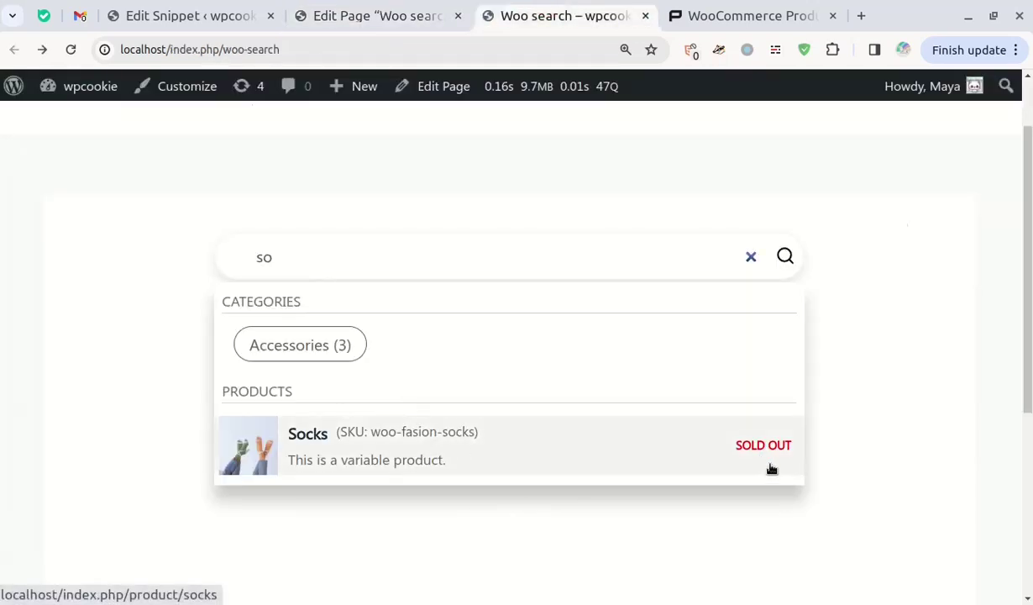
Reload the live Woo search page and search 'so', now showing only Accessories (3)
{"action": "key", "text": "BackSpace"}
{"action": "key", "text": "BackSpace"}
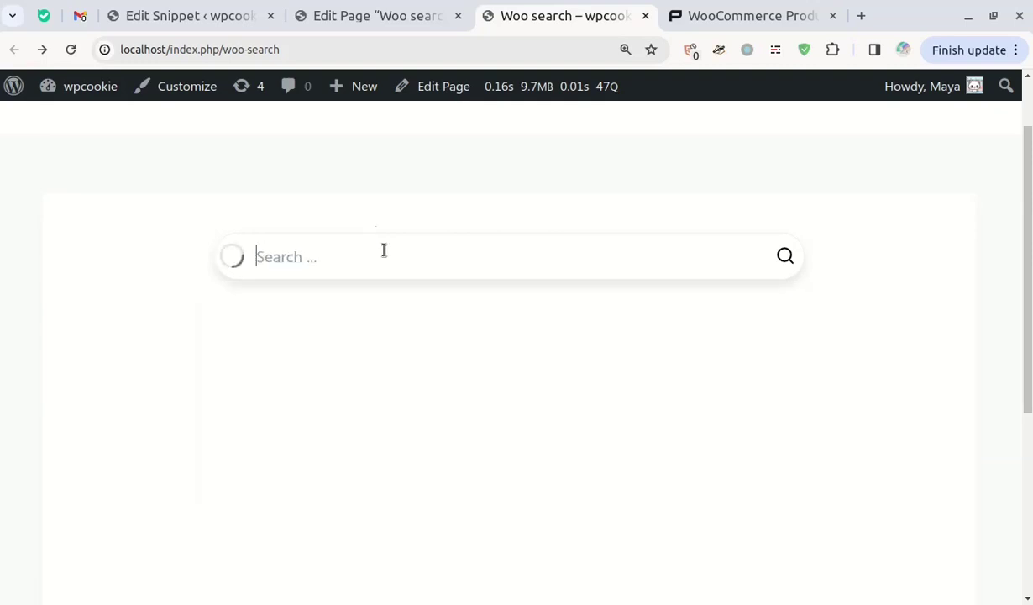
{"action": "left_click", "coordinate": [71, 51]}
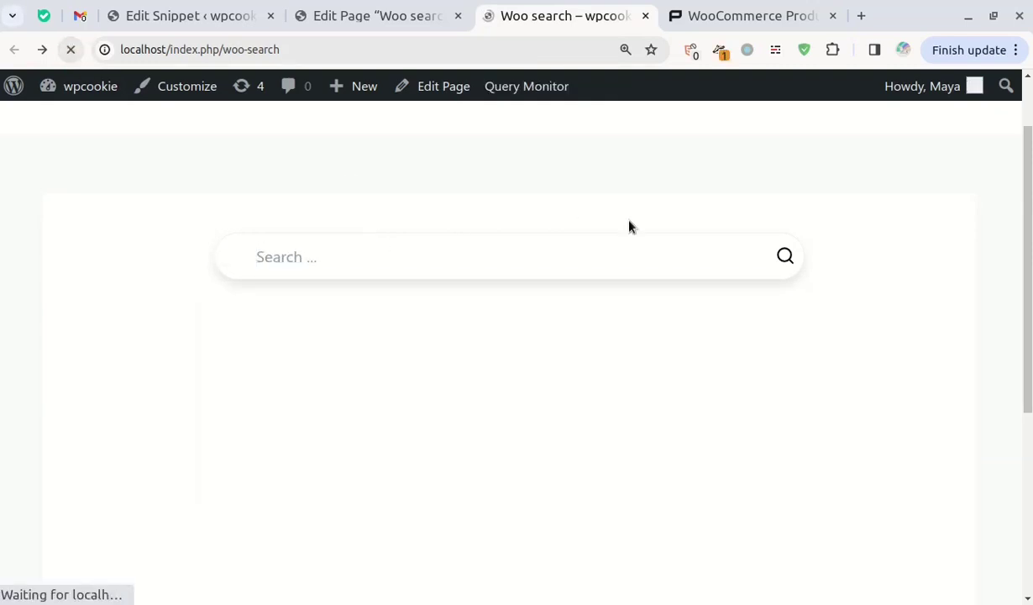
{"action": "left_click", "coordinate": [372, 267]}
{"action": "type", "text": "so"}
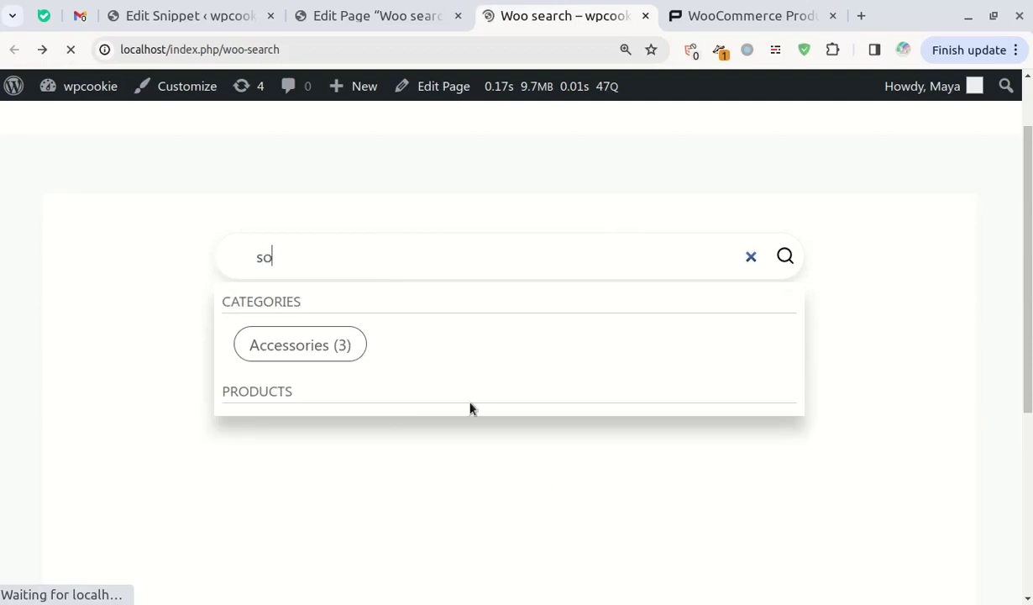
From the redpishi tutorial, open the 'Join WPCookie PLUS+' membership levels page
{"action": "left_click", "coordinate": [742, 10]}
{"action": "scroll", "coordinate": [988, 352], "scroll_direction": "down", "scroll_amount": 5}
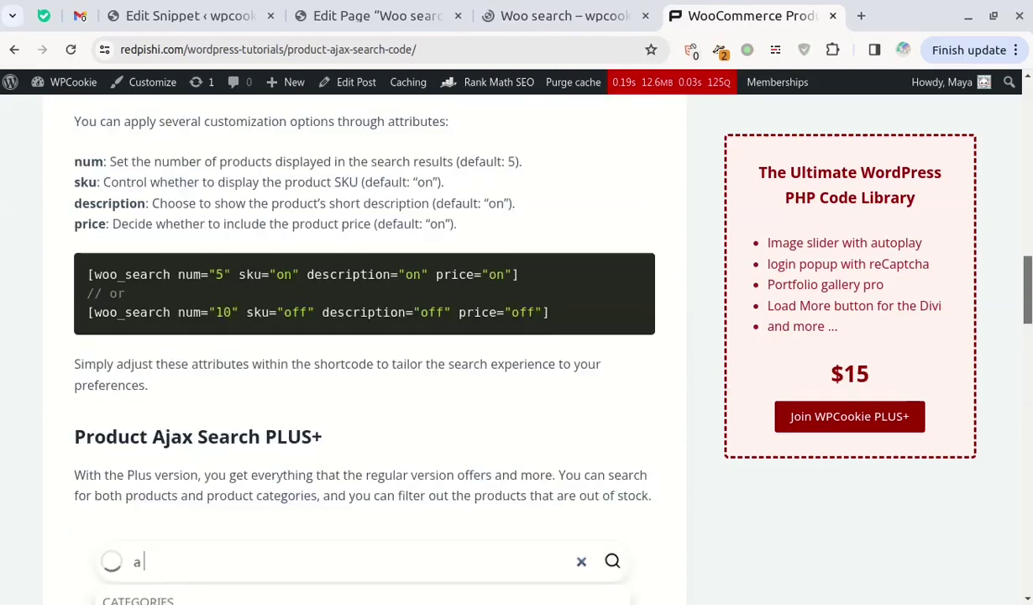
{"action": "scroll", "coordinate": [988, 353], "scroll_direction": "up", "scroll_amount": 9}
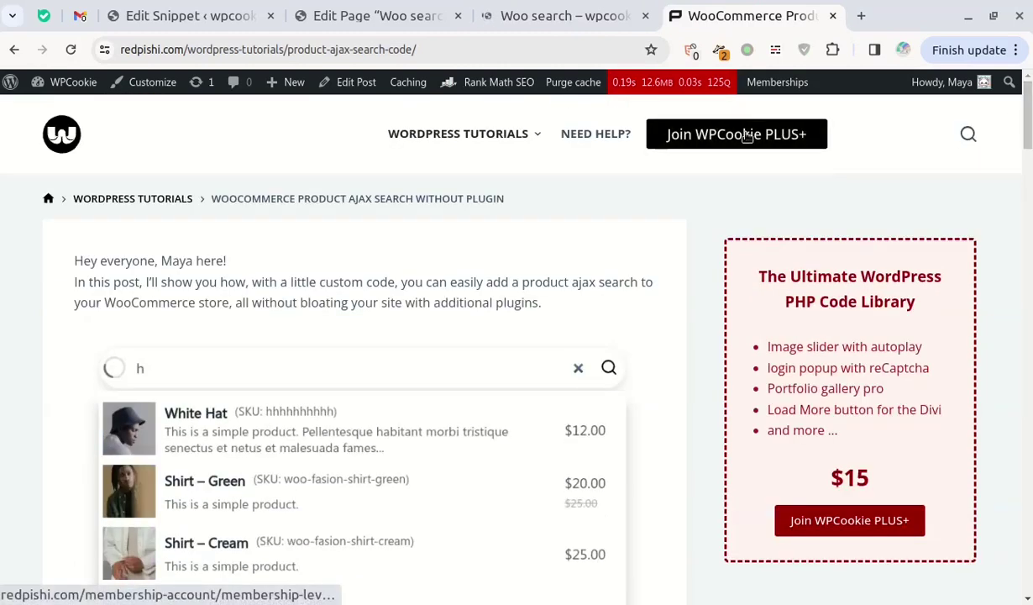
{"action": "left_click", "coordinate": [719, 134]}
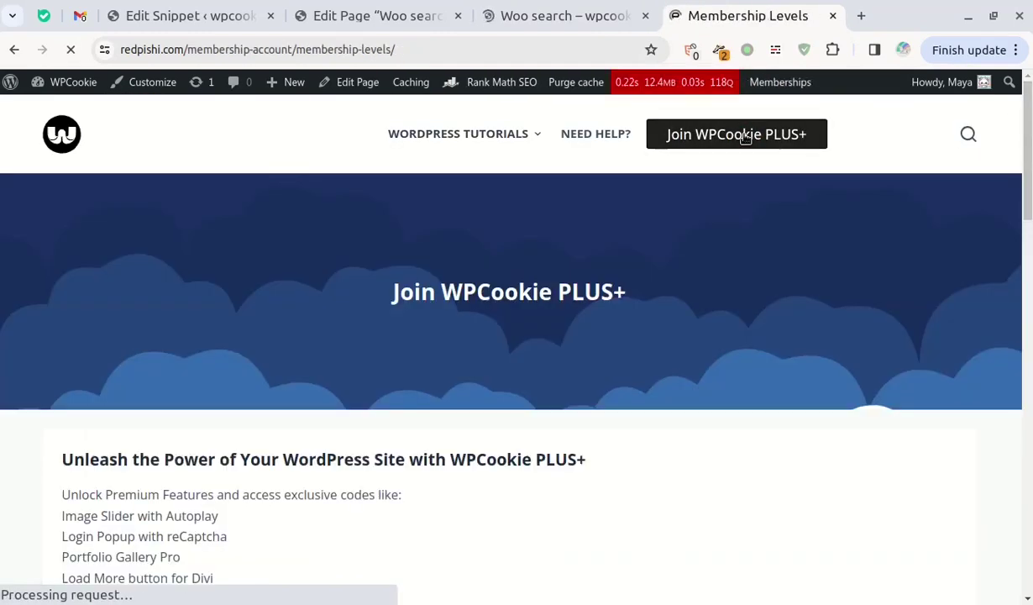
Scroll past the $15.00 WPCookie PLUS+ level down to the latest PLUS+ posts
{"action": "scroll", "coordinate": [988, 168], "scroll_direction": "down", "scroll_amount": 3}
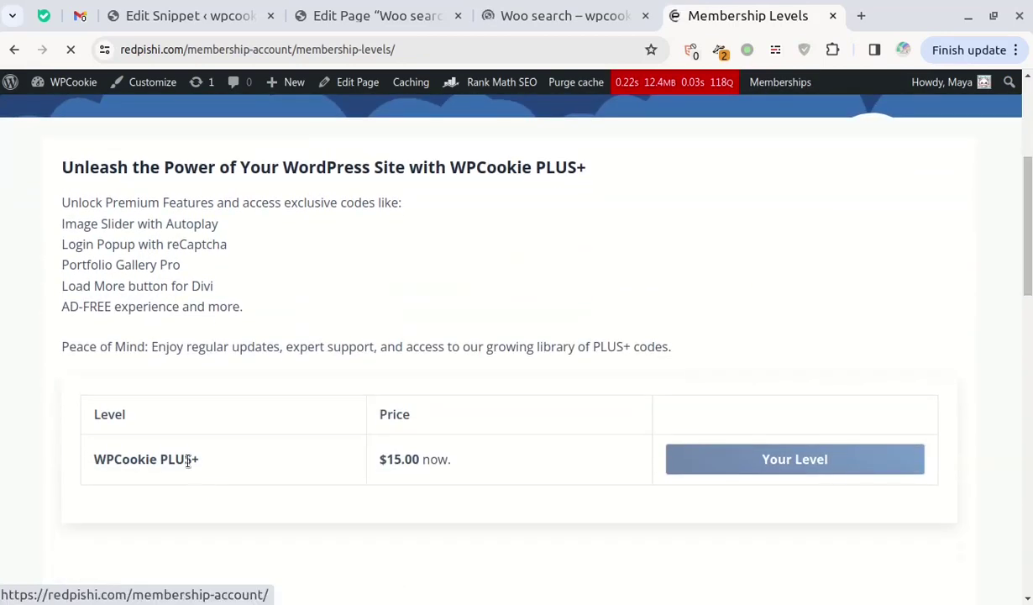
{"action": "left_click_drag", "start_coordinate": [145, 459], "coordinate": [184, 460]}
{"action": "left_click", "coordinate": [382, 508]}
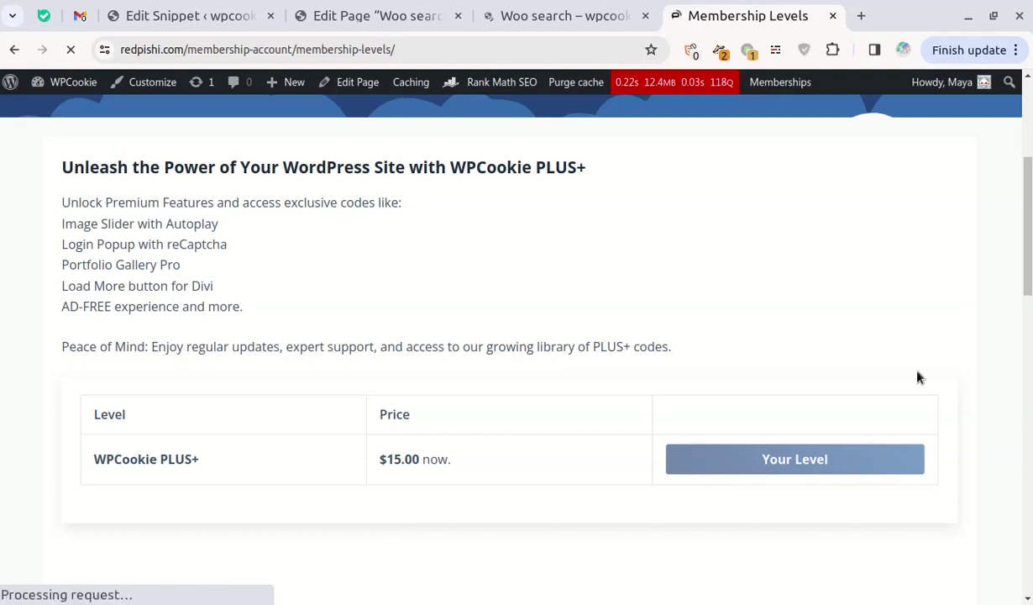
{"action": "scroll", "coordinate": [1013, 379], "scroll_direction": "down", "scroll_amount": 2}
{"action": "scroll", "coordinate": [1012, 379], "scroll_direction": "down", "scroll_amount": 3}
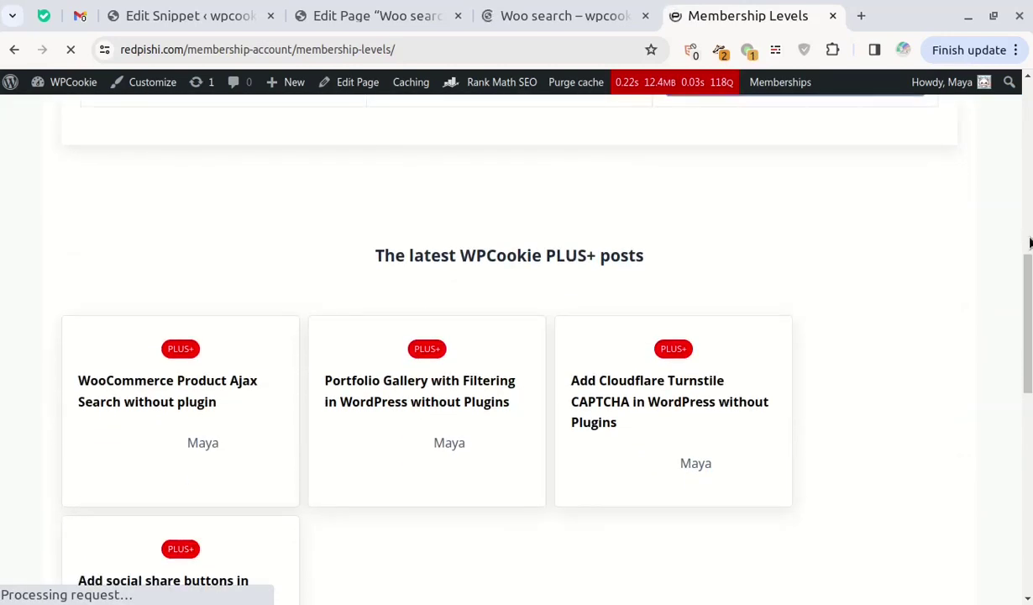
{"action": "left_click_drag", "start_coordinate": [1030, 243], "coordinate": [1030, 277]}
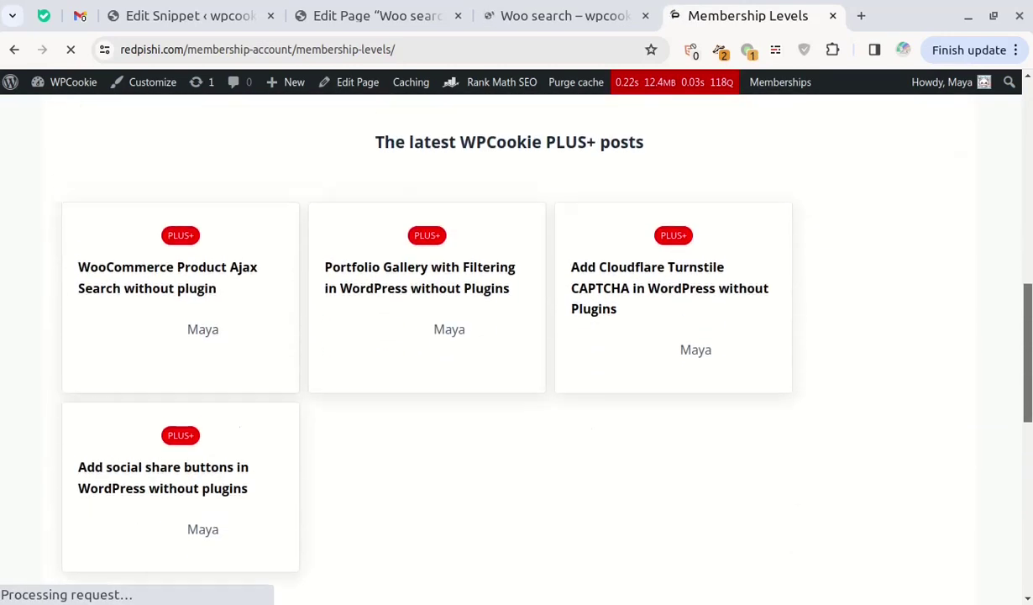